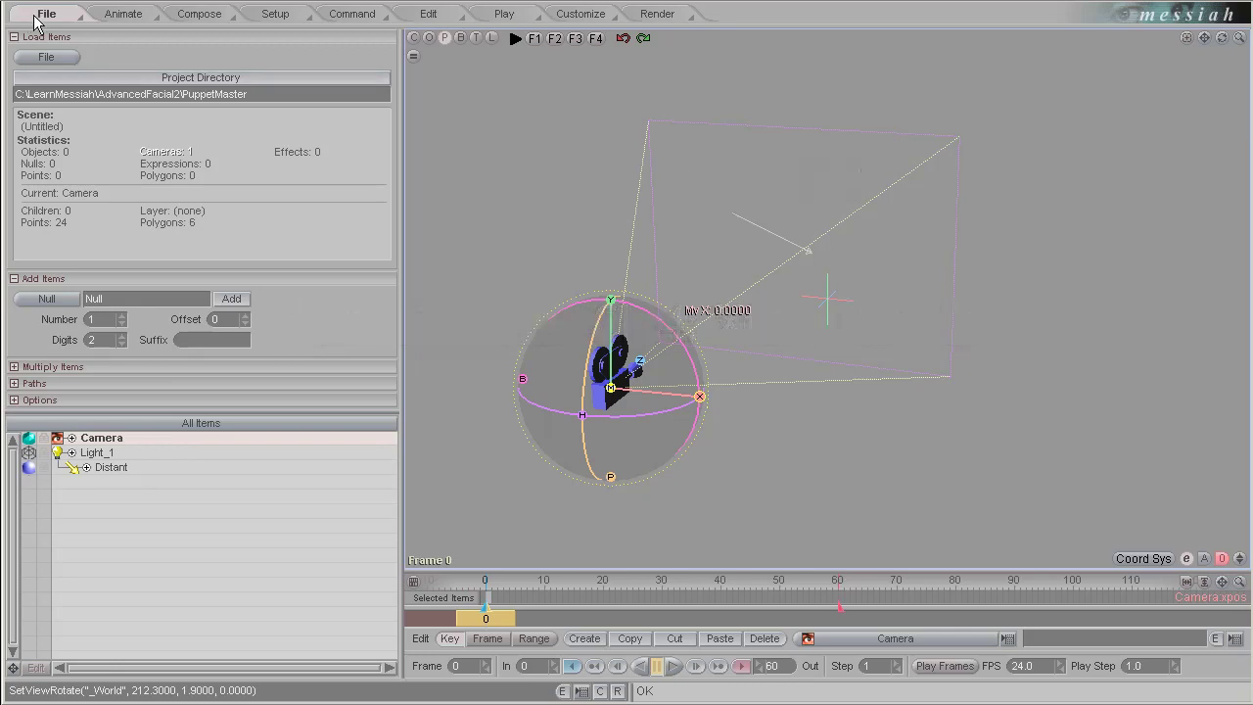
Load the head model PM_Head2.obj from the objects folder into the scene.
left_click(46, 57)
left_click(49, 88)
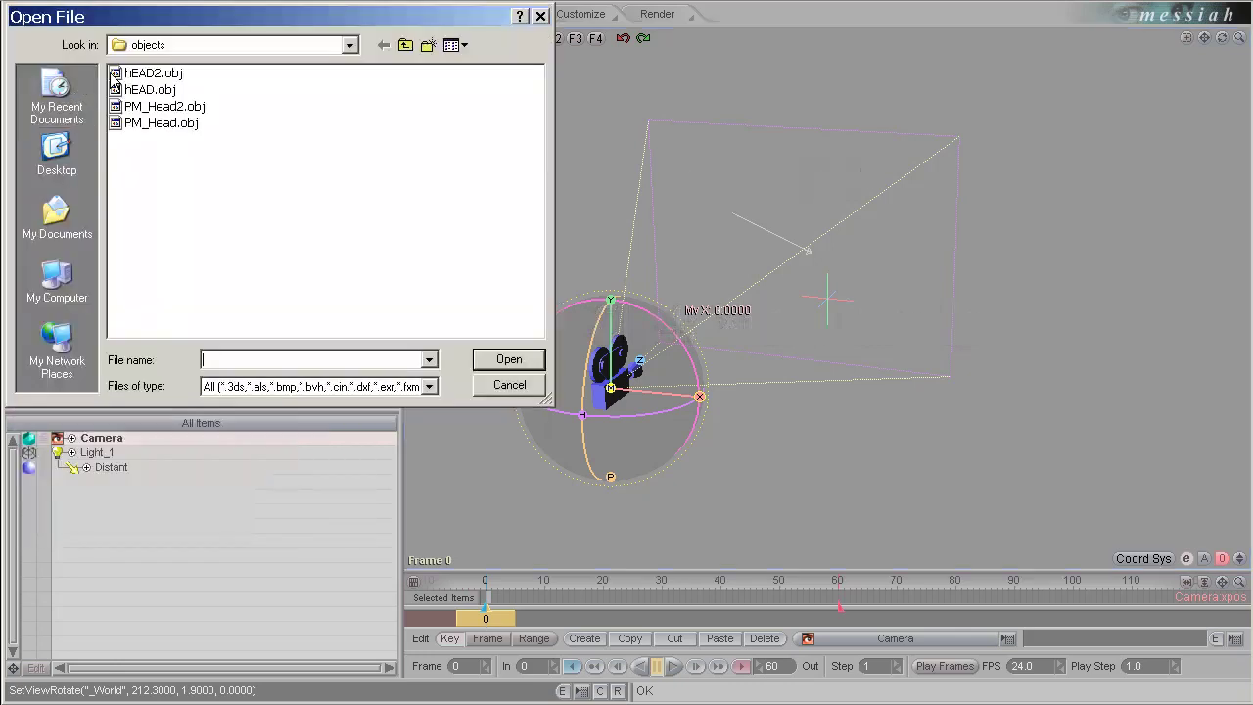
double_click(157, 108)
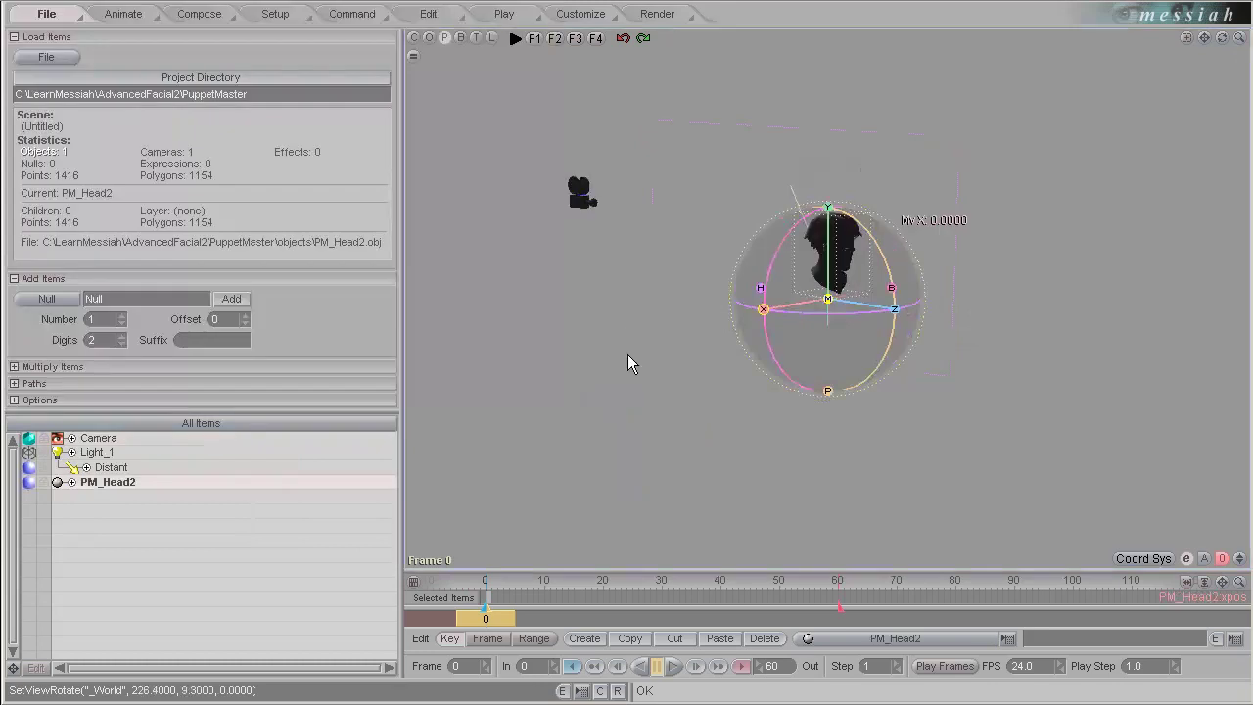
Delete Light_1 together with its Distant light from the scene.
left_click(98, 452)
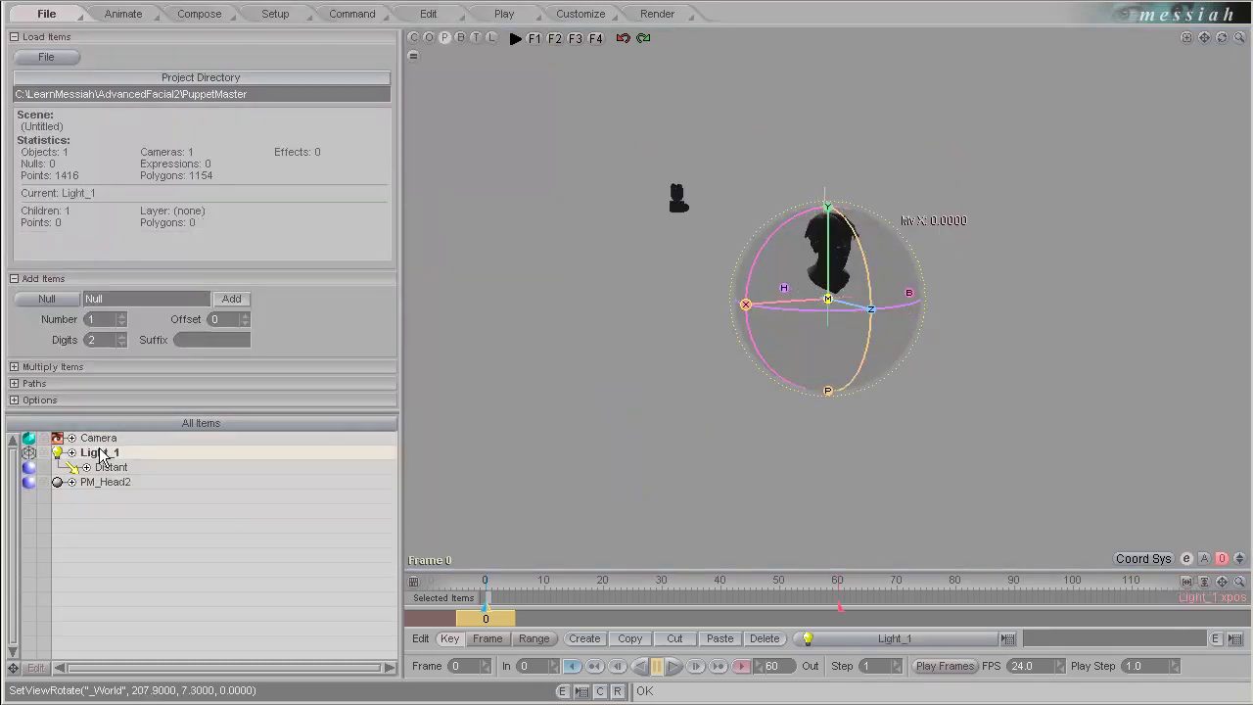
key("Delete")
key("Return")
key("Return")
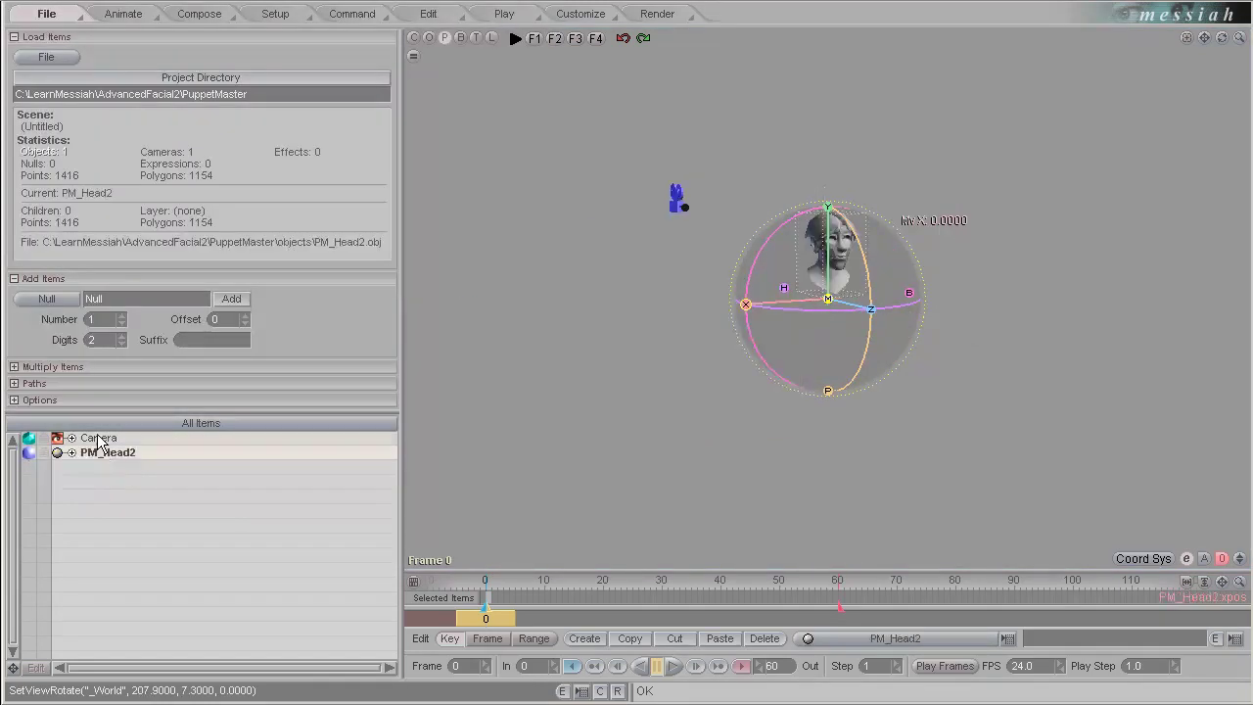
Hide the Camera by setting its display mode to NONE.
left_click(98, 438)
left_click(29, 437)
left_click(63, 84)
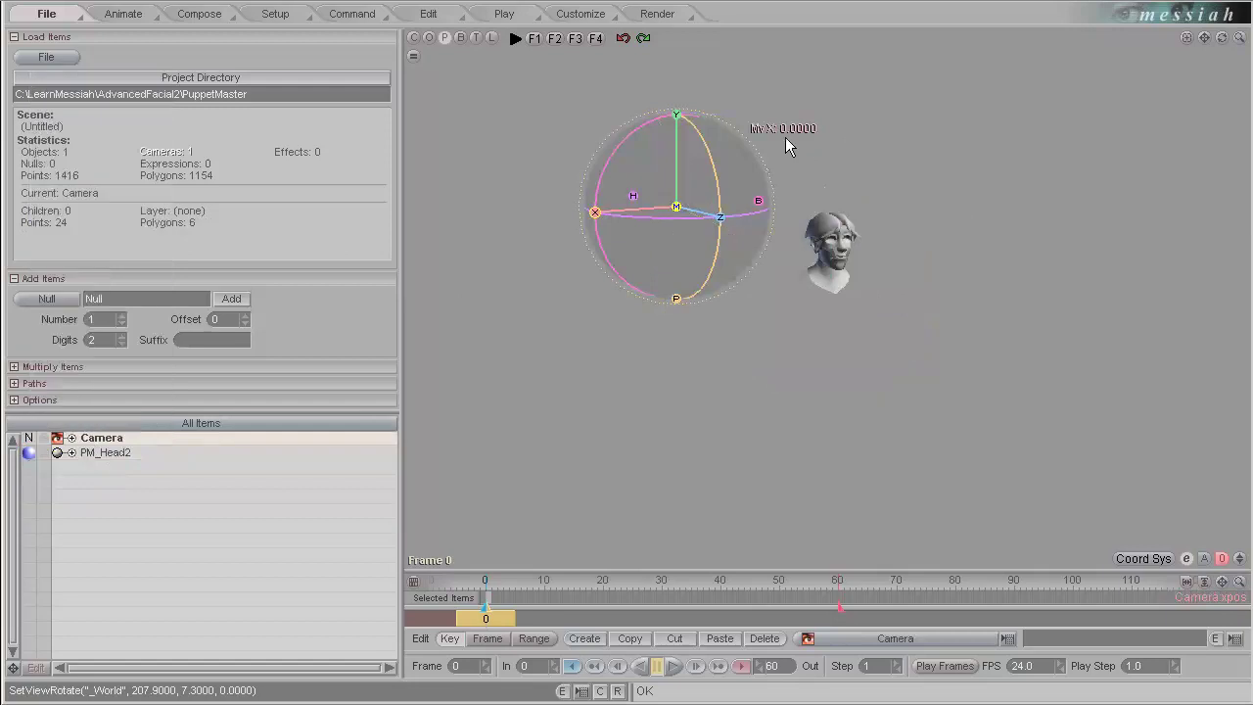
scroll(898, 250, "up", 5)
scroll(895, 249, "up", 2)
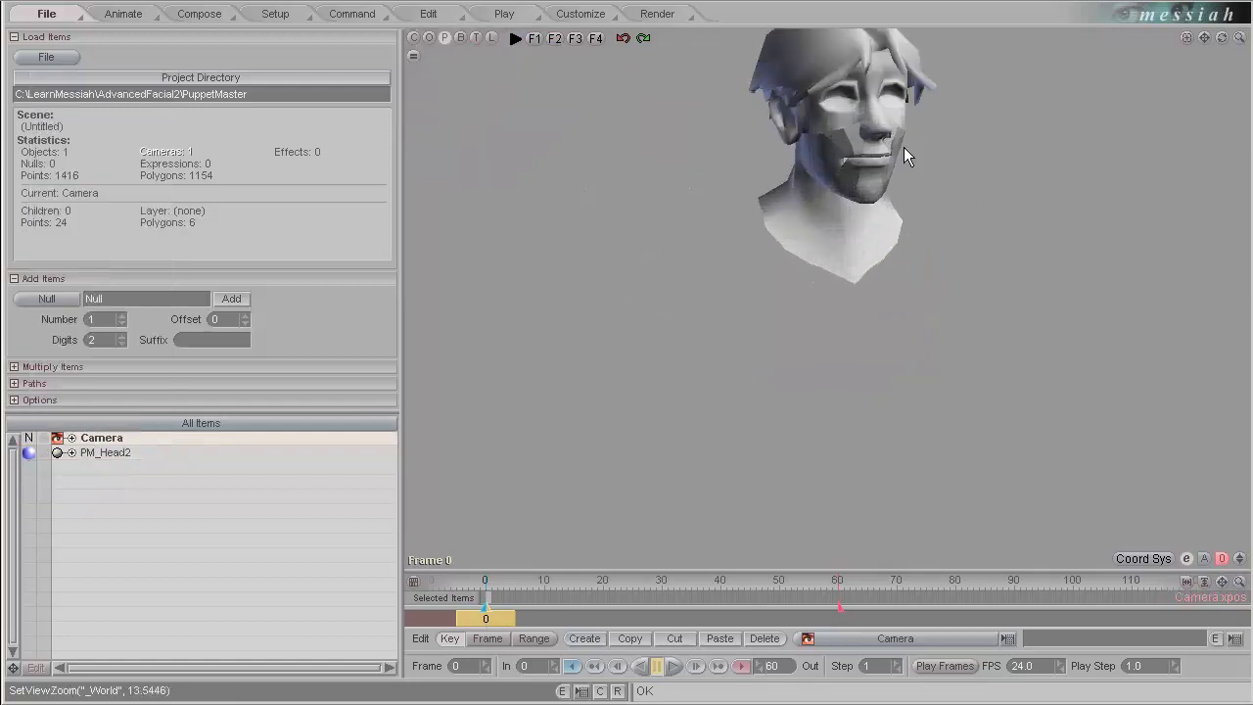
scroll(904, 181, "up", 2)
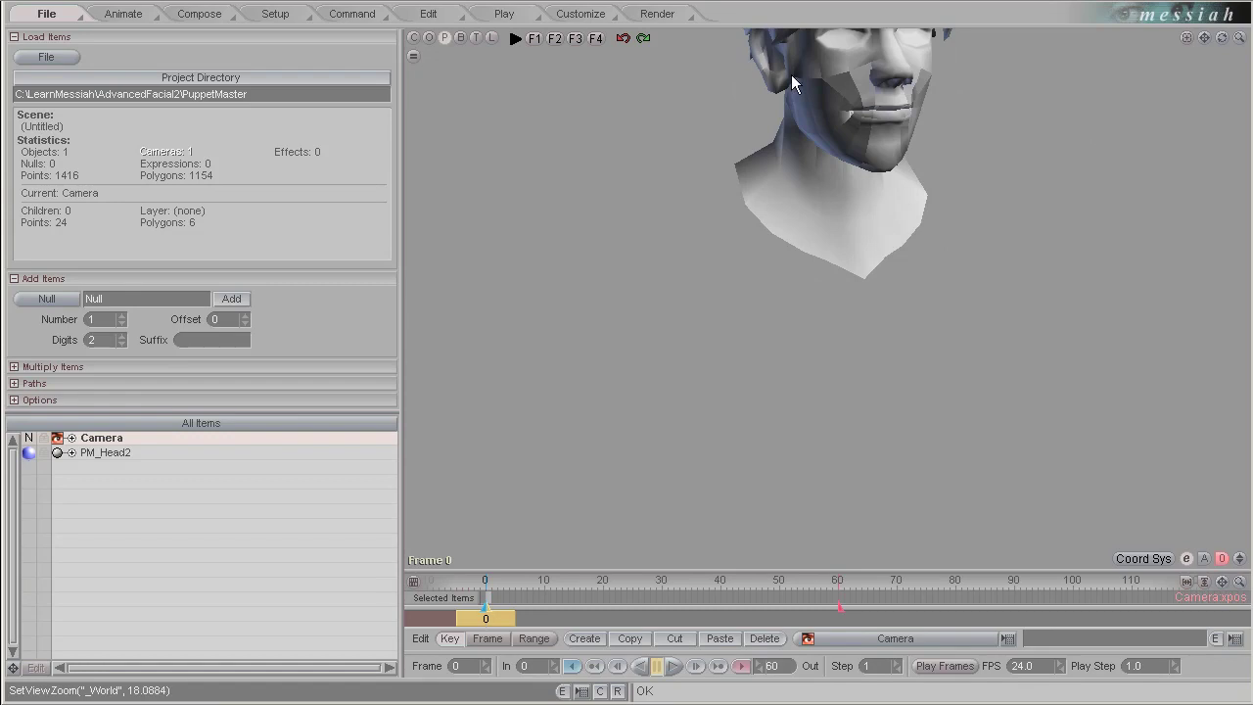
Switch to the left side view in Setup and add a MetaEffector tool to the scene.
left_click(300, 15)
left_click(491, 37)
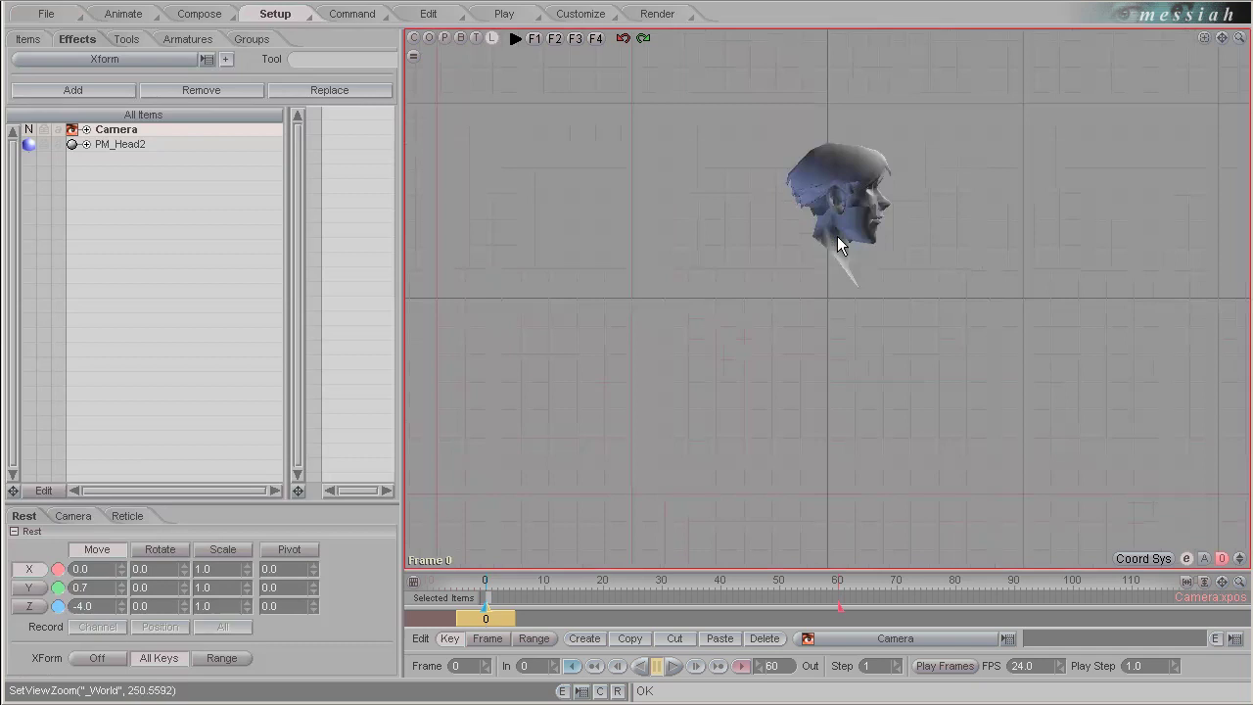
scroll(838, 237, "up", 8)
left_click_drag(1223, 37, 1144, 267)
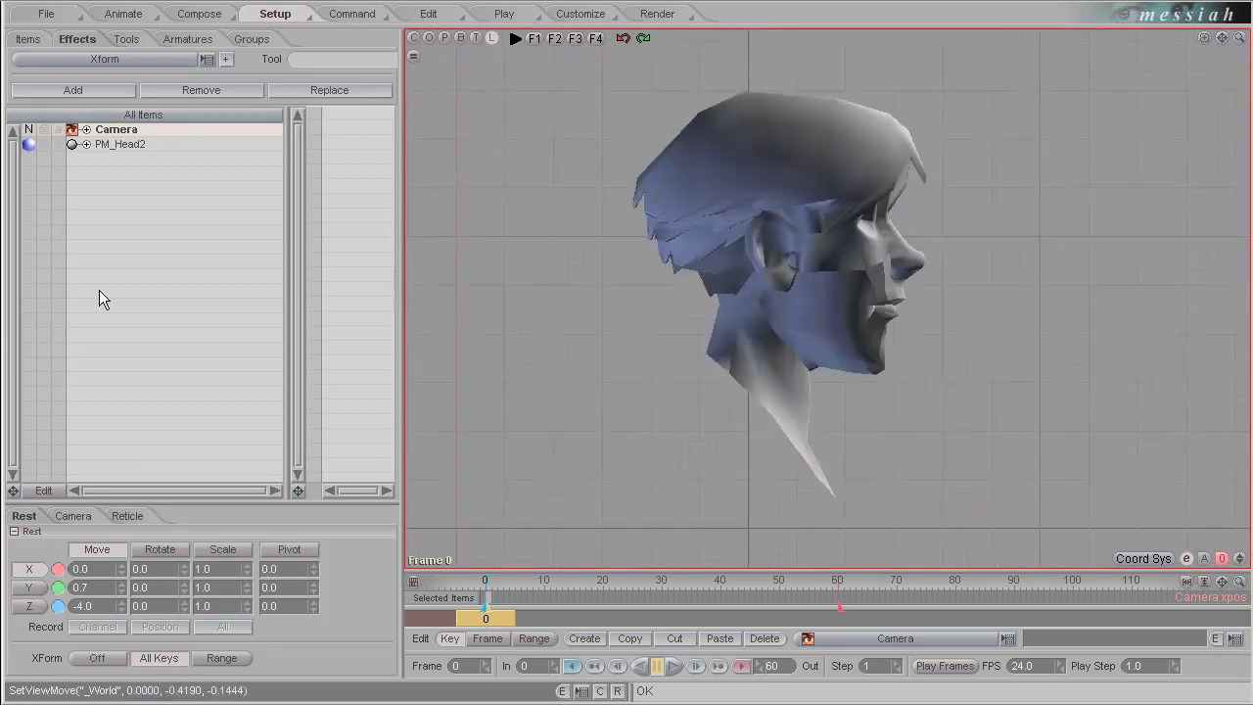
left_click(128, 37)
left_click(123, 60)
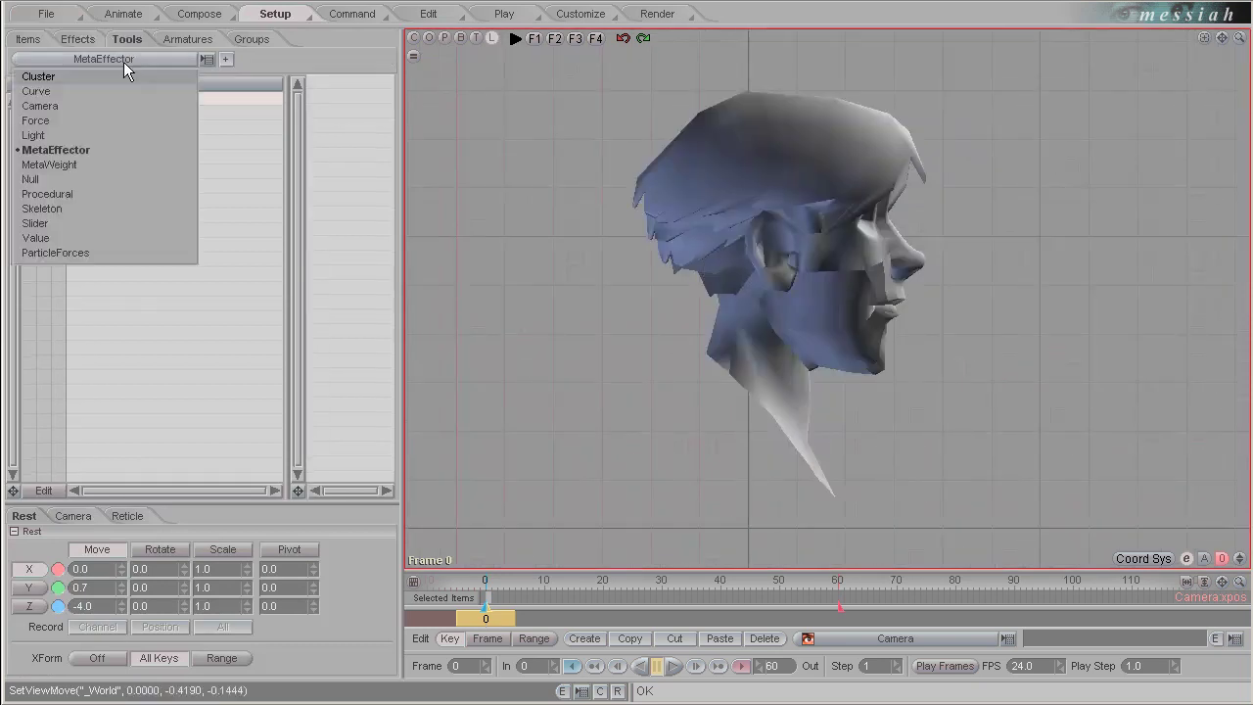
left_click(59, 149)
left_click(225, 60)
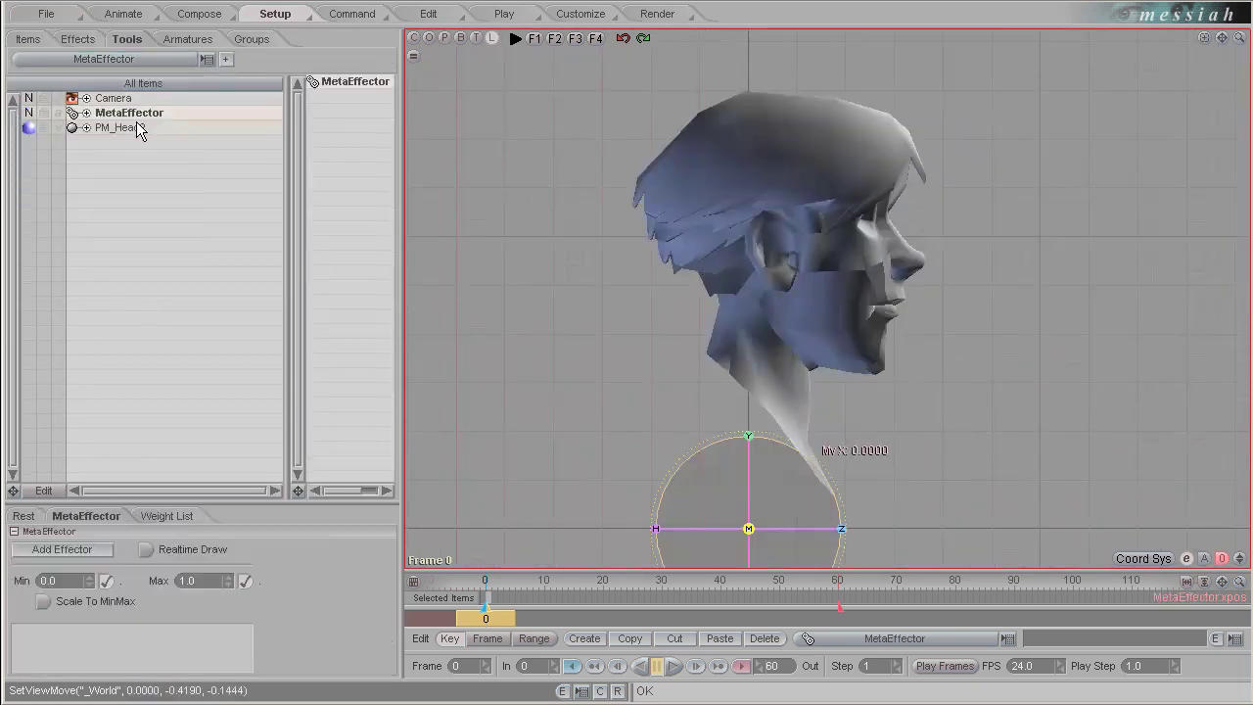
Add PM_Head2 to the MetaEffector's weight drawing list.
left_click(137, 128)
left_click(184, 516)
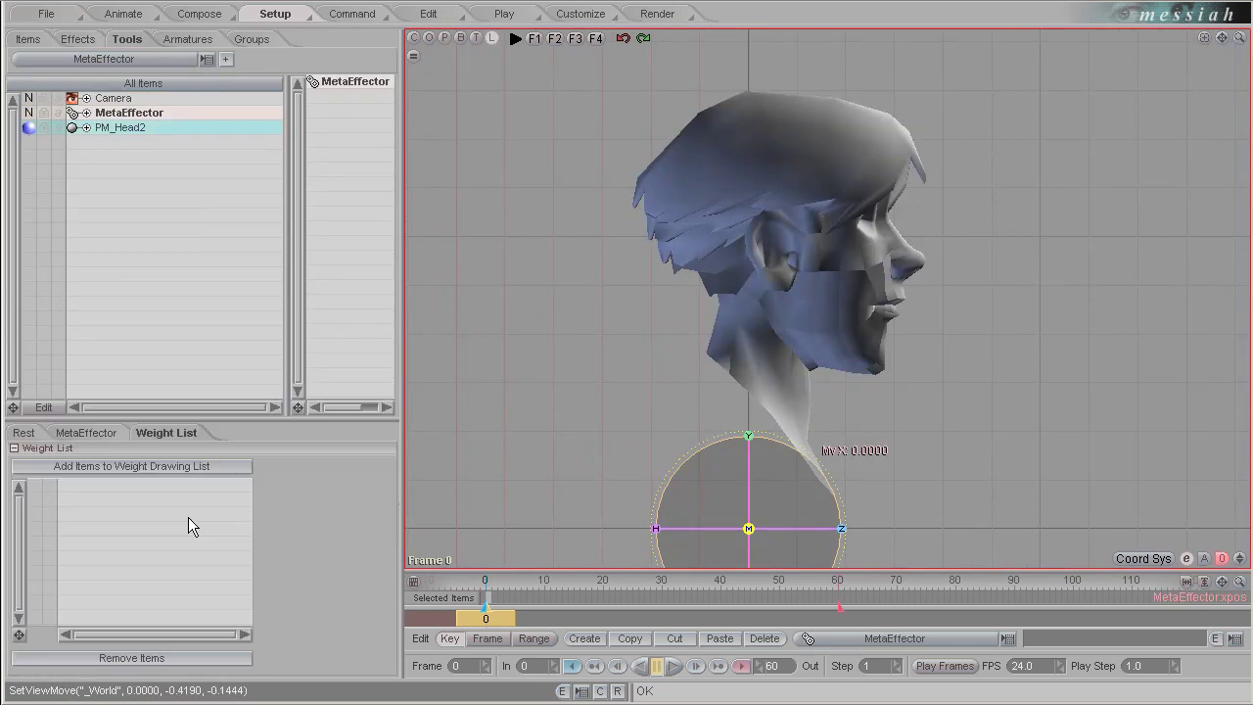
left_click(147, 466)
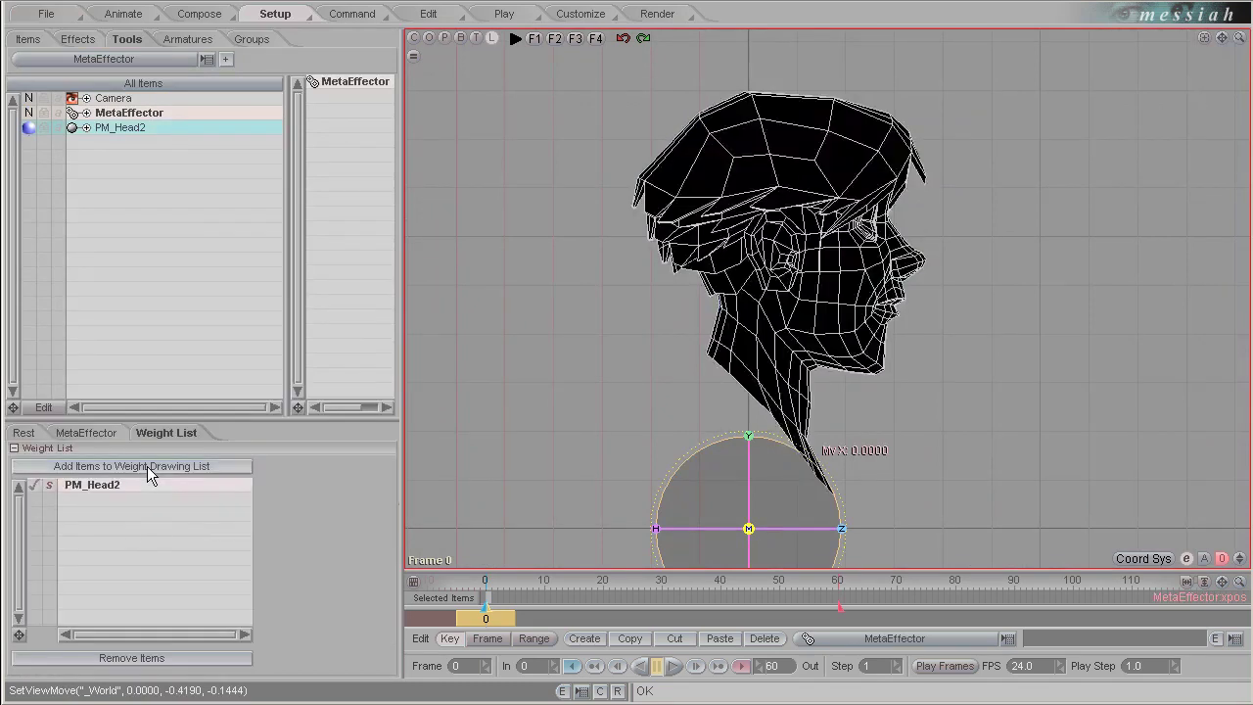
Add an effector to the MetaEffector and set its X, Y and Z radius to 0.01.
left_click(80, 432)
left_click(67, 544)
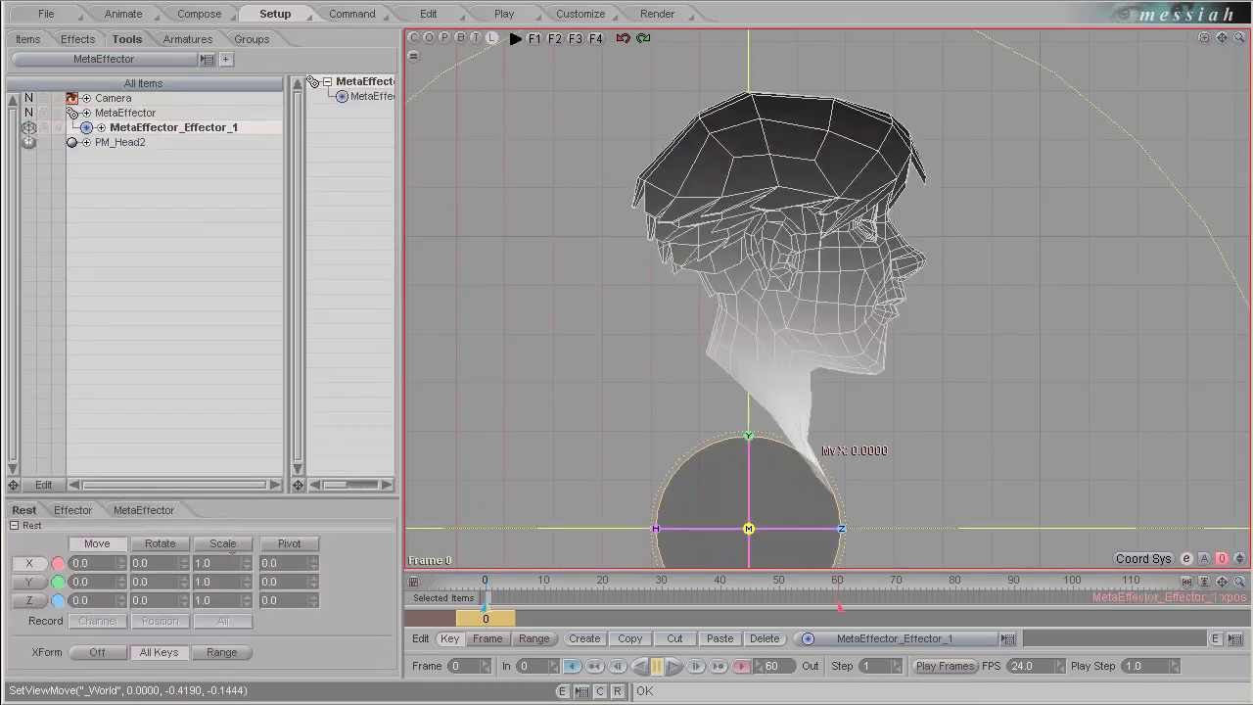
left_click(75, 510)
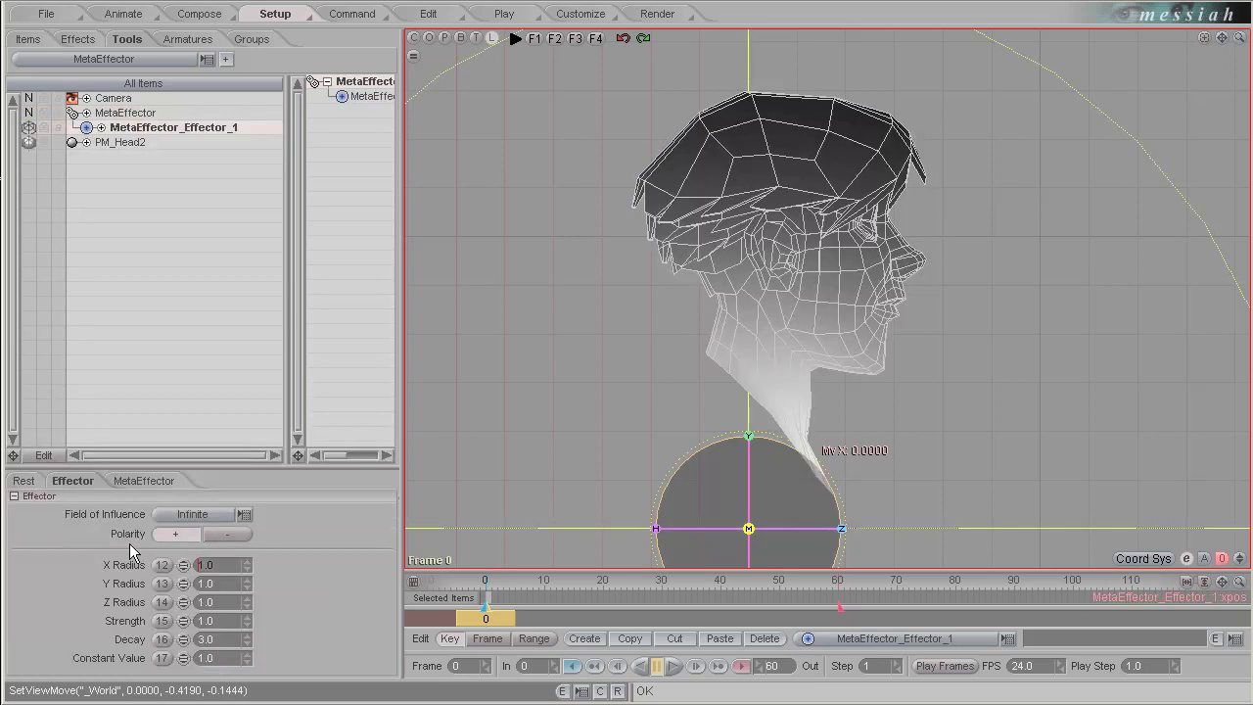
type("0.01")
key("Tab")
type("0.01")
key("Tab")
type(".01")
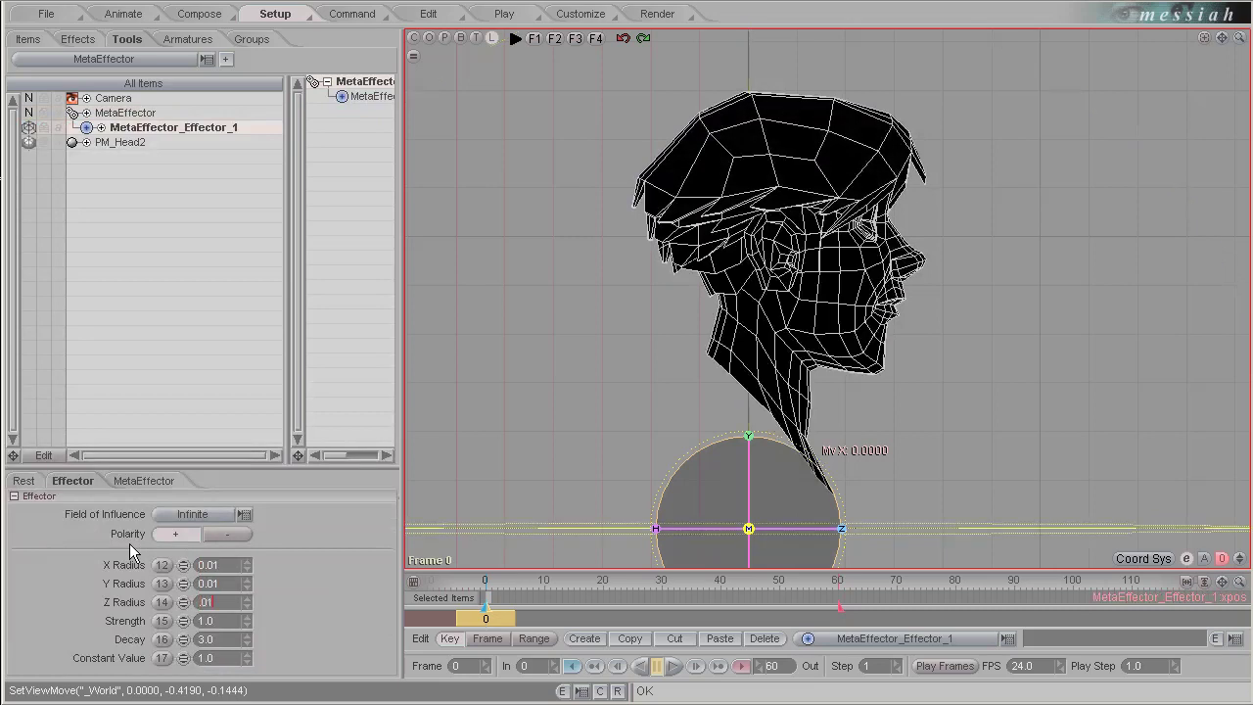
key("Tab")
Set the effector's Field of Influence to All Connected.
left_click(215, 518)
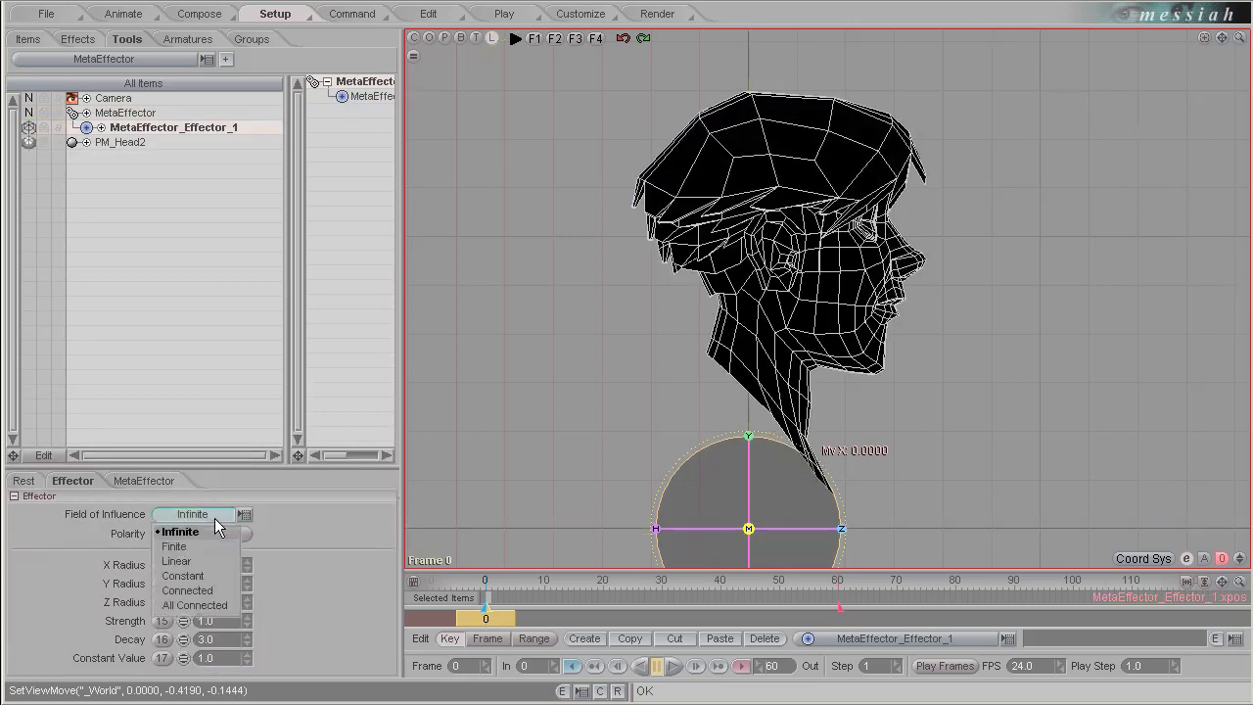
left_click(201, 604)
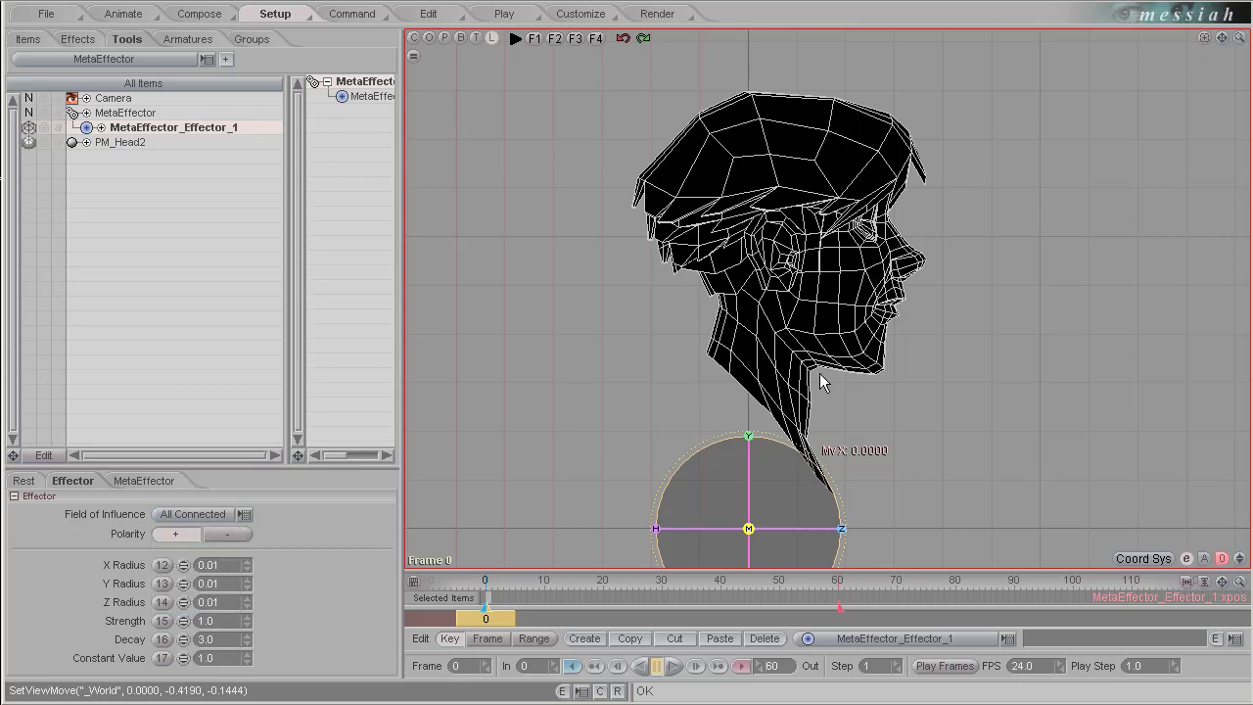
key("ctrl+z")
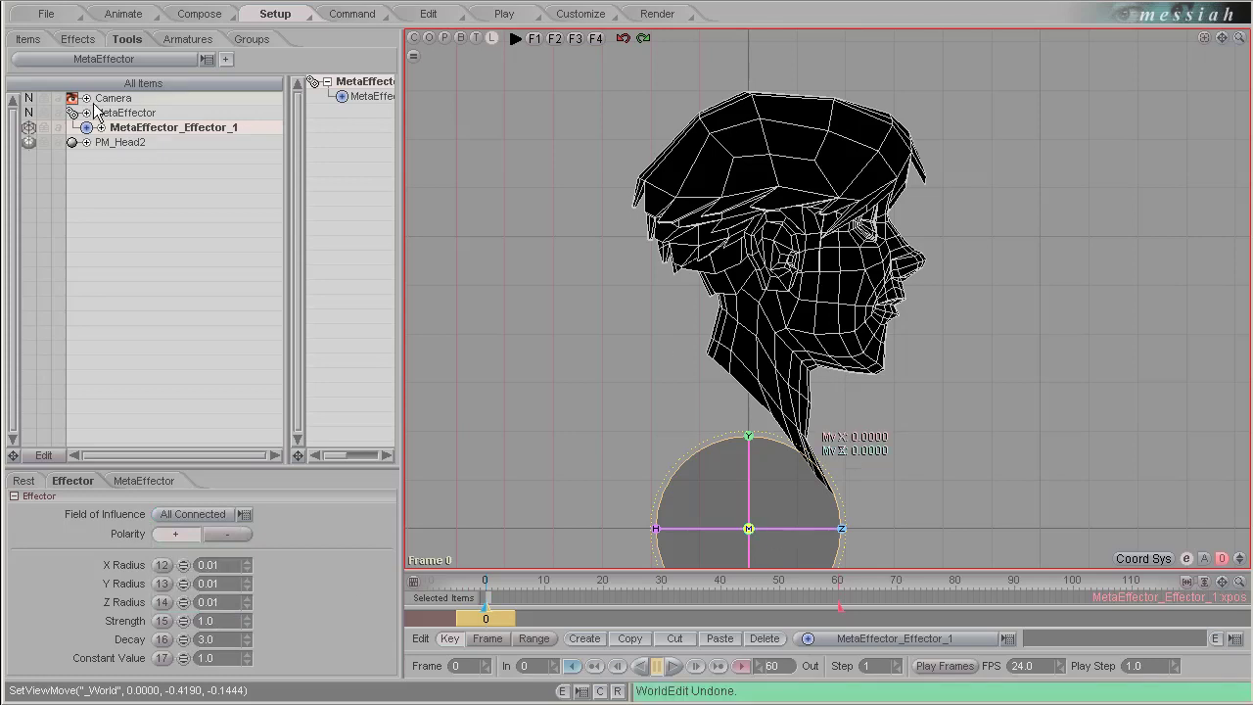
Move MetaEffector_Effector_1 to the tip of the head's nose, at about Z 0.33.
left_click(157, 113)
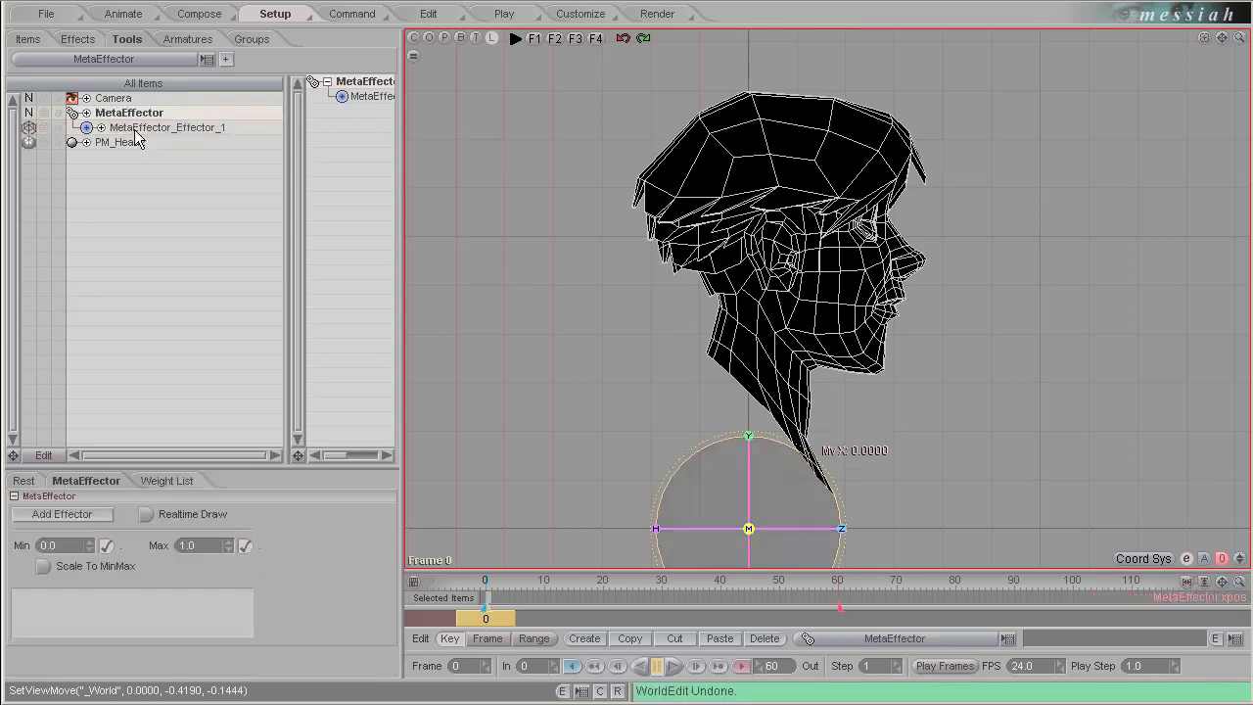
left_click(134, 130)
left_click_drag(758, 527, 921, 271)
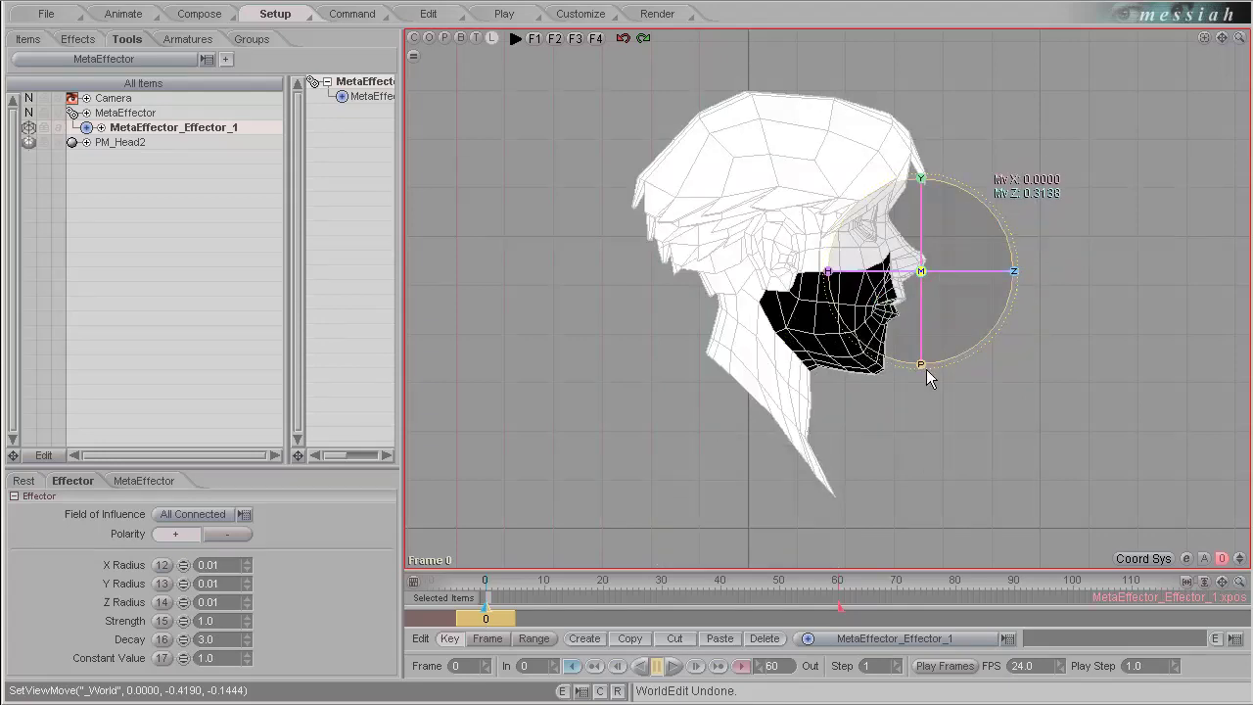
scroll(966, 523, "up", 7)
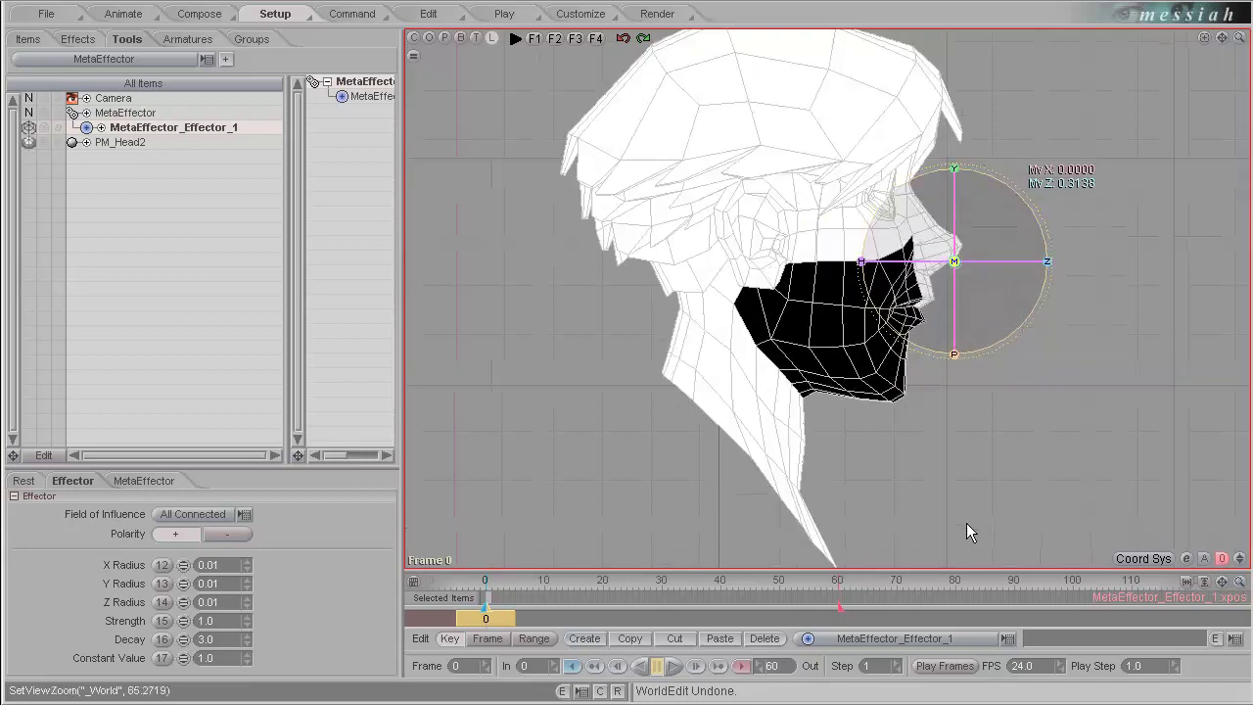
left_click_drag(1222, 37, 628, 359)
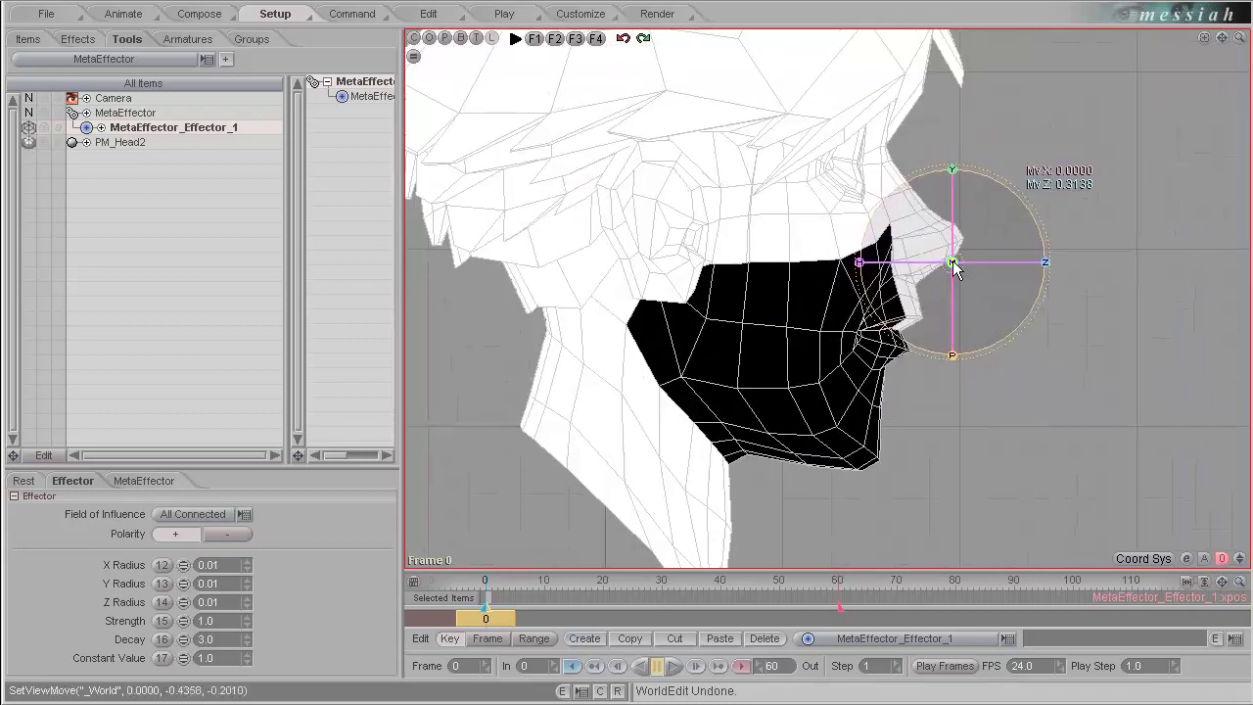
left_click_drag(953, 263, 968, 239)
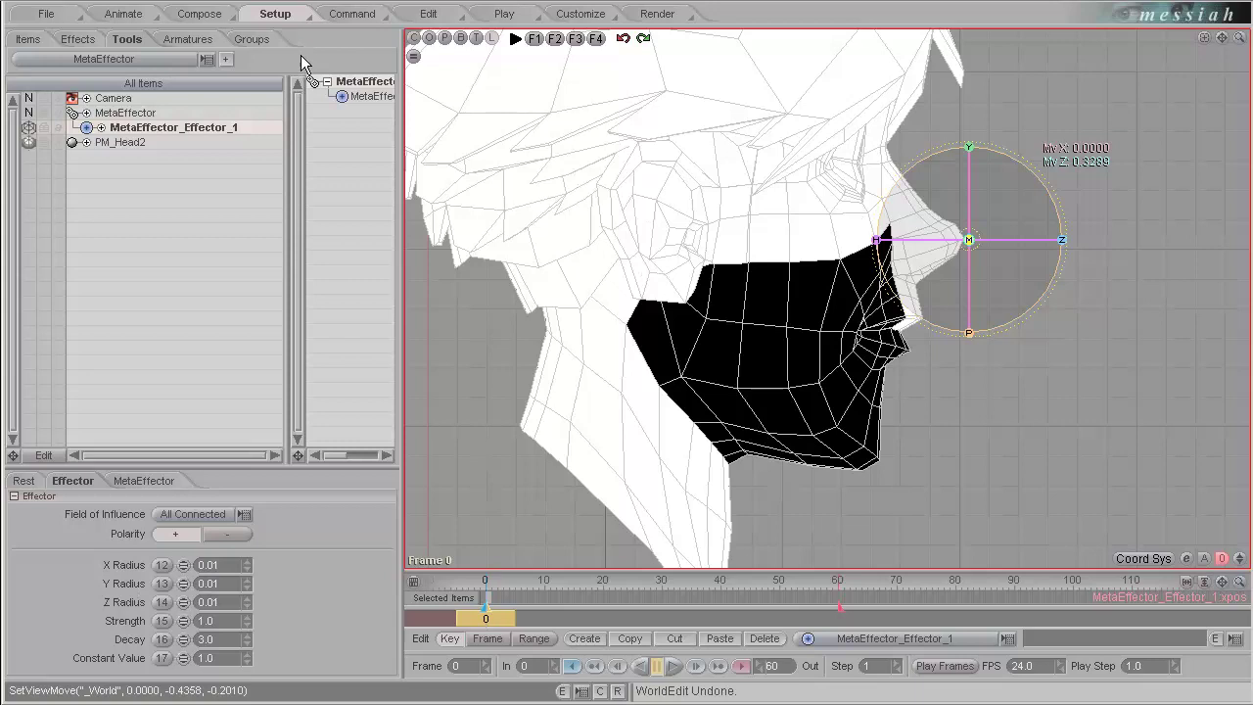
Change the display mode of PM_Head2 to WeightWire.
left_click(29, 143)
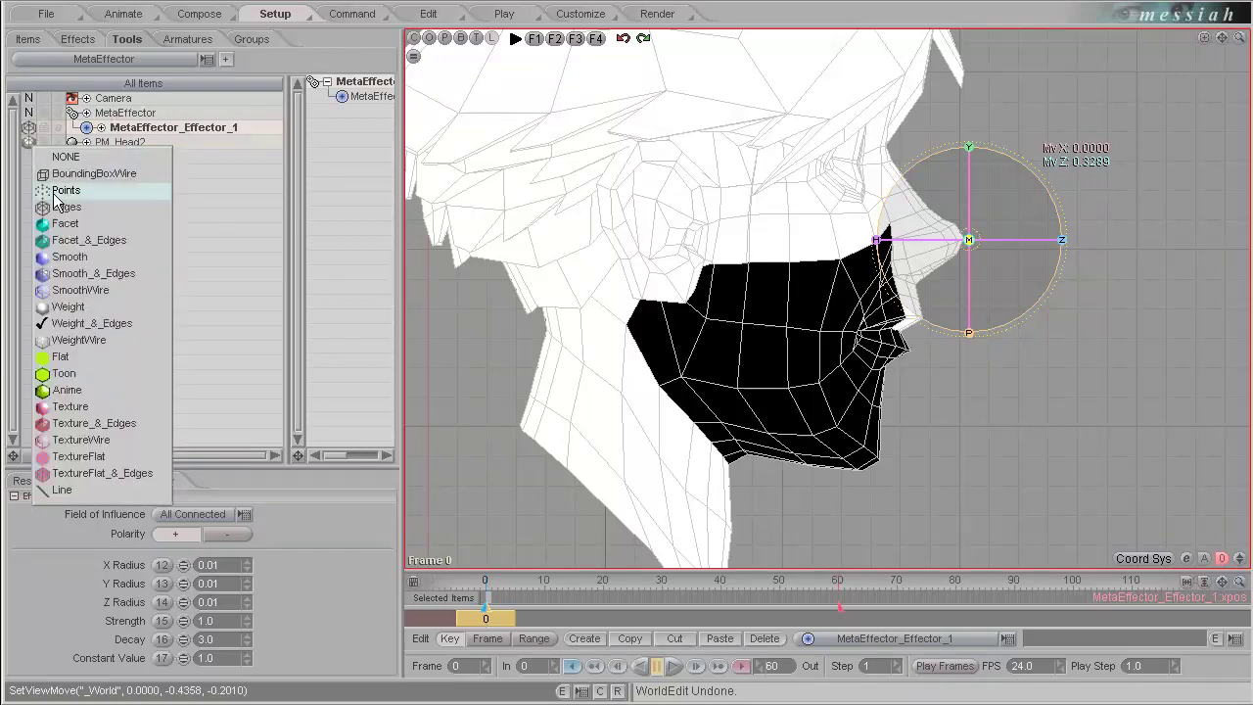
left_click(99, 342)
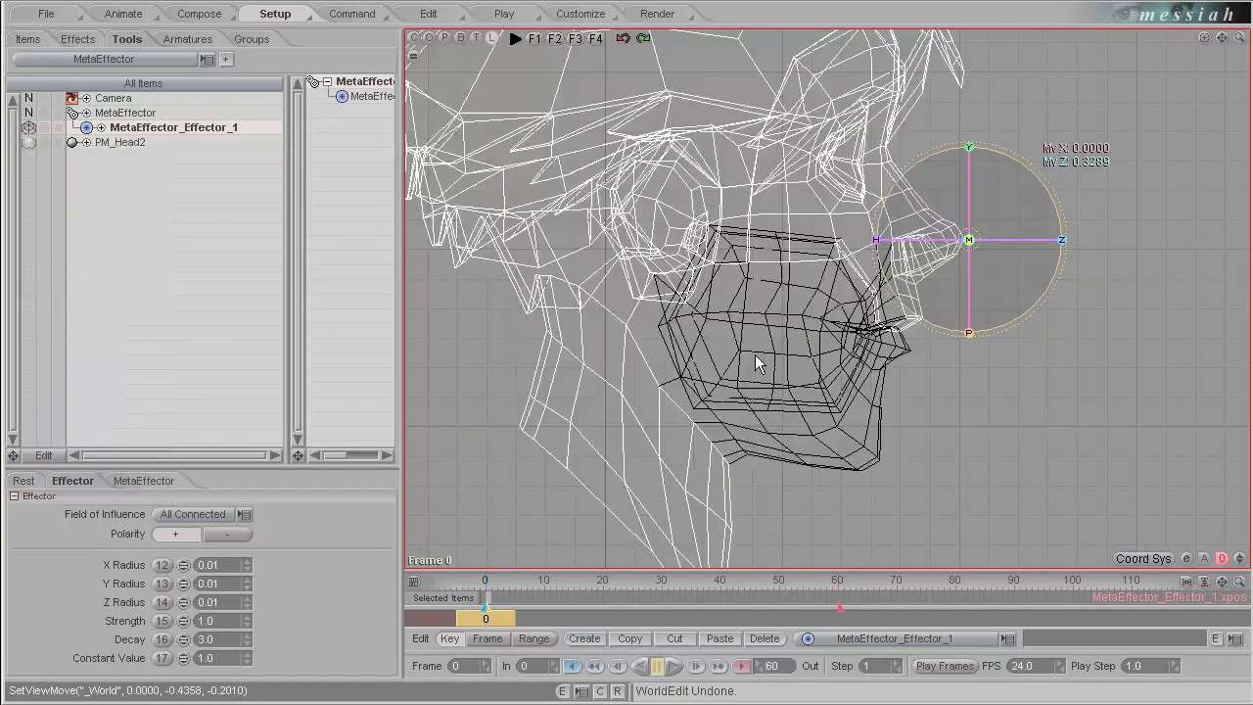
scroll(982, 299, "up", 3)
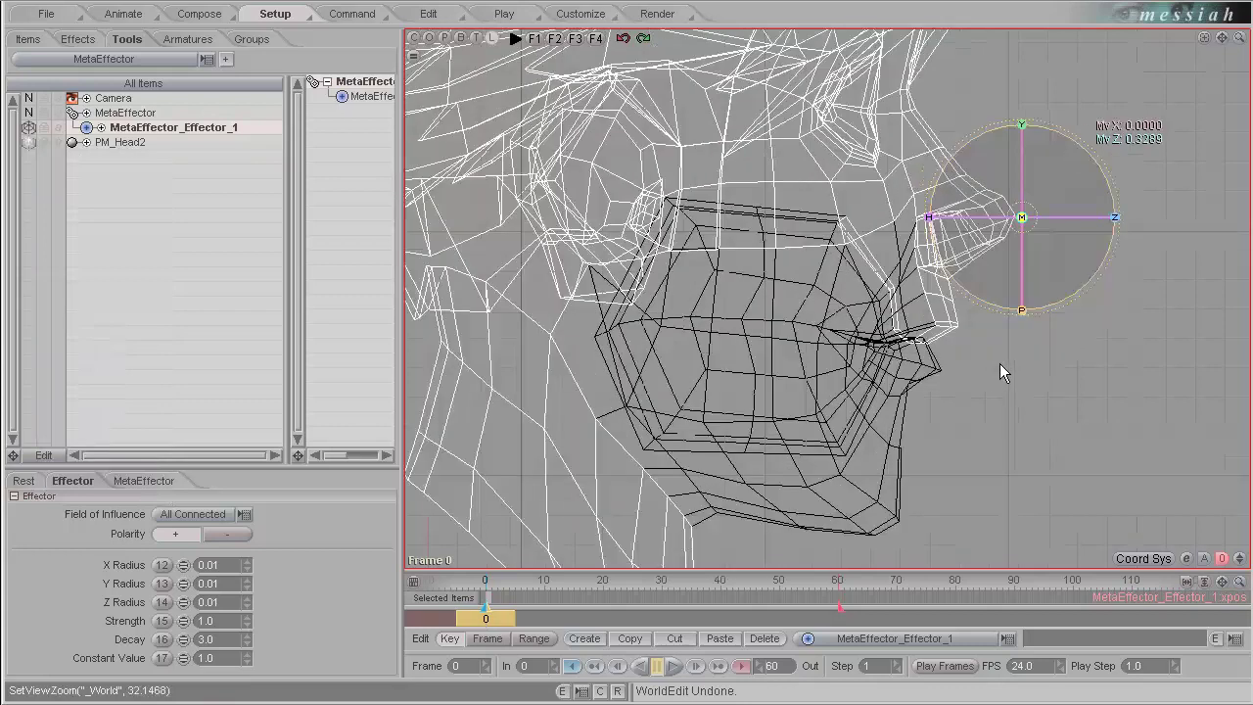
Position MetaEffector_Effector_1 over the cheek at the upper edge of the inner mouth mesh, at about Z 0.16.
mouse_move(628, 354)
left_mouse_down()
mouse_move(638, 355)
mouse_move(628, 354)
left_mouse_up()
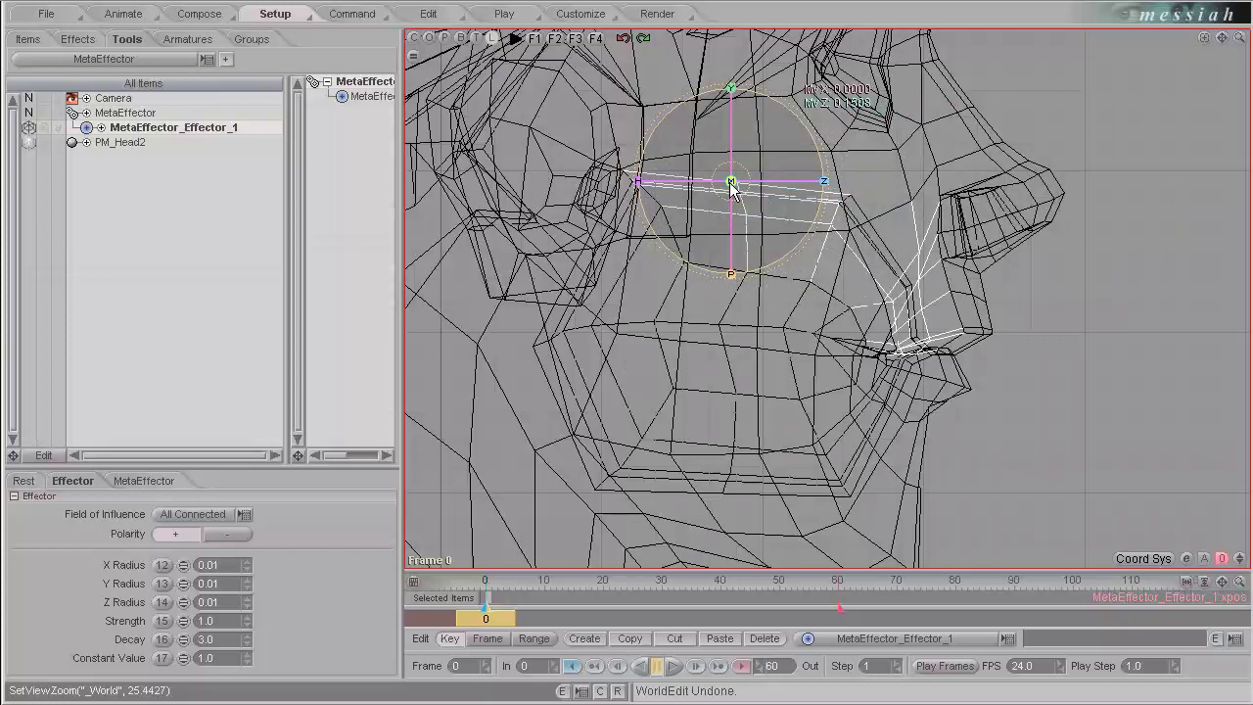
left_click_drag(733, 189, 741, 193)
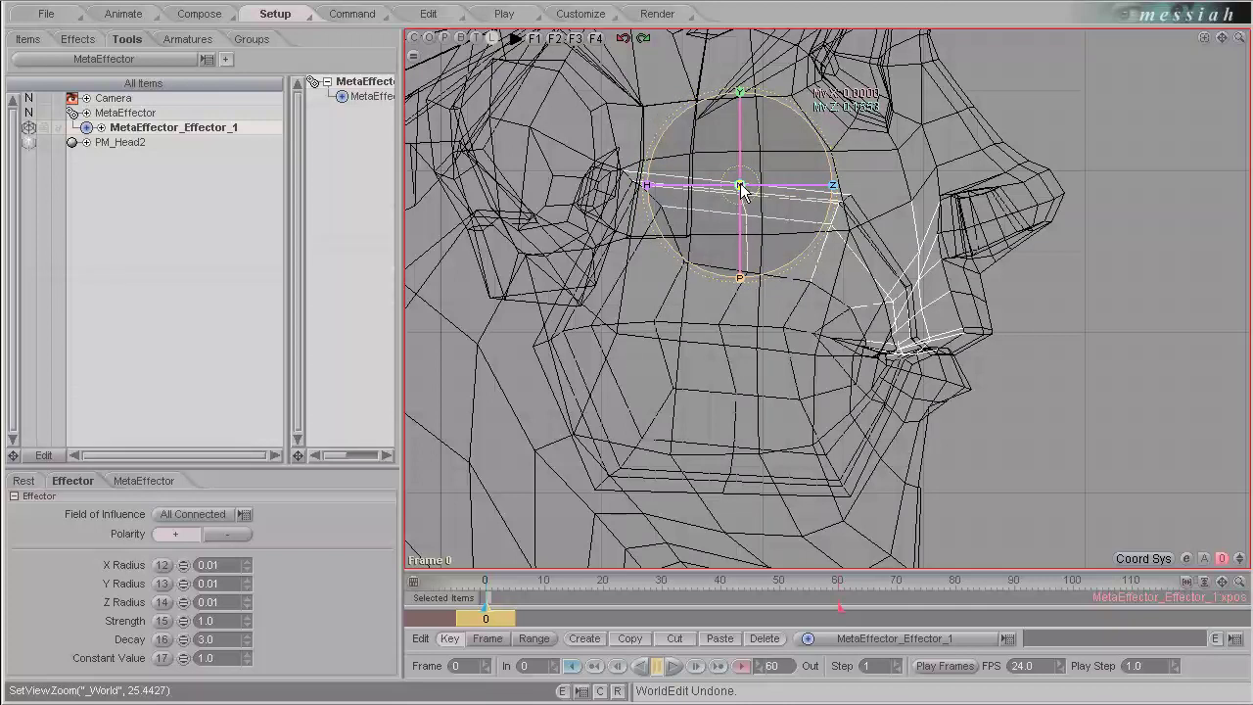
left_click_drag(740, 185, 739, 180)
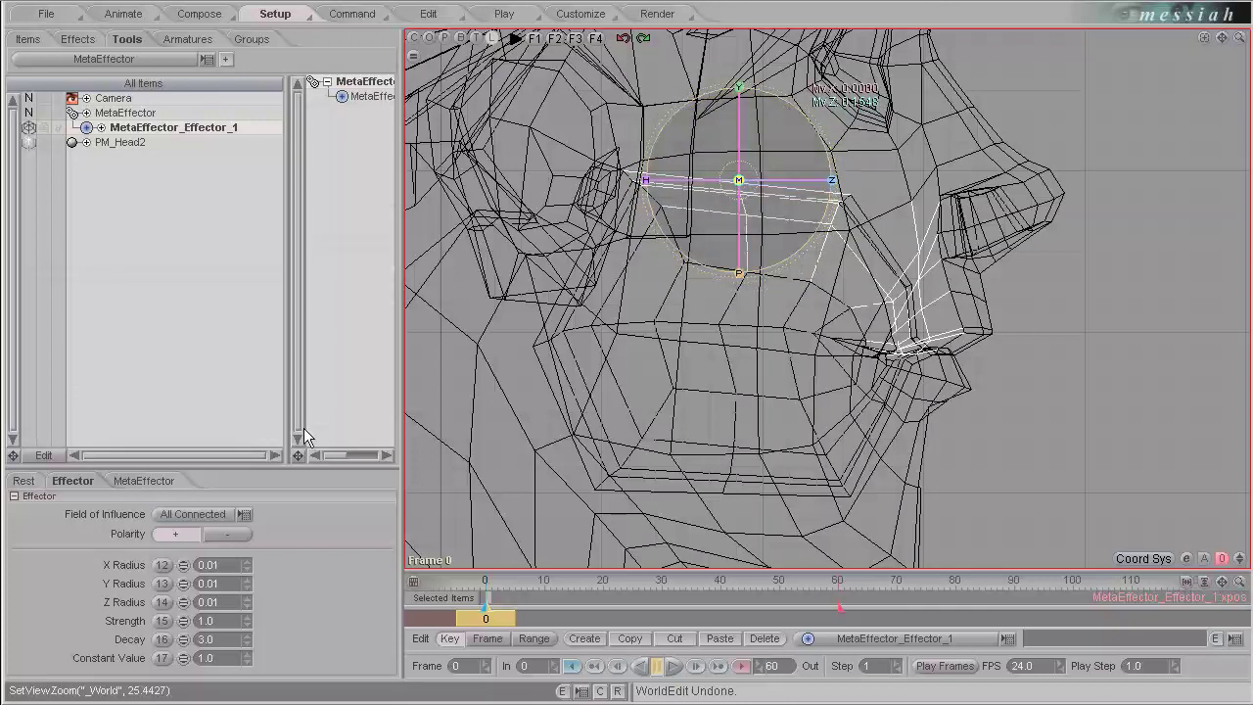
left_click_drag(250, 471, 260, 274)
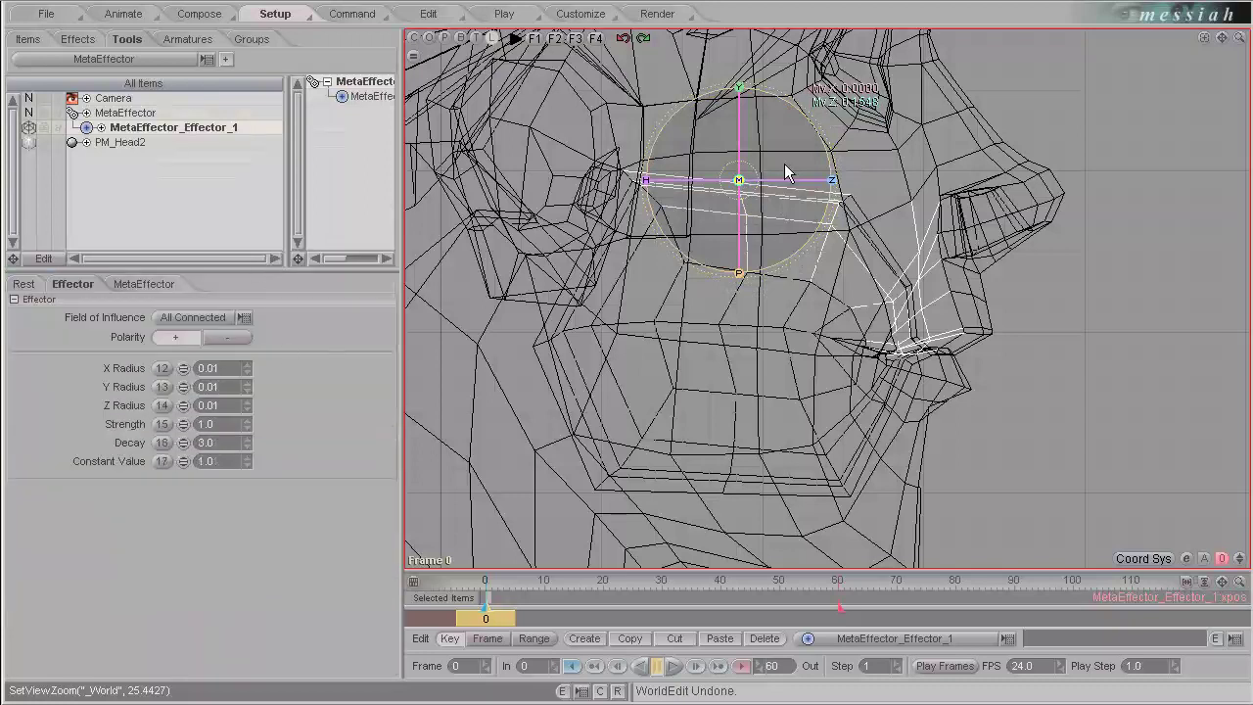
left_click_drag(739, 188, 633, 357)
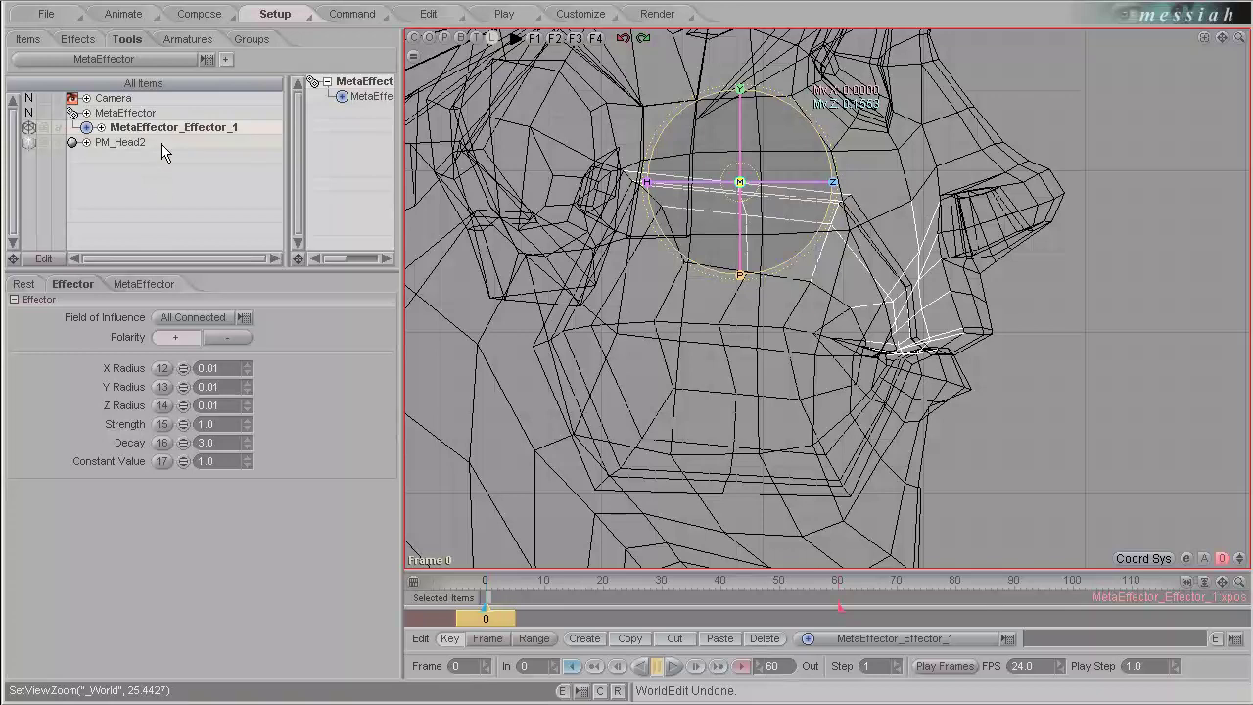
Duplicate MetaEffector_Effector_1 and move the copy back toward the ear, at the rear upper corner of the inner mouth mesh.
key("ctrl+d")
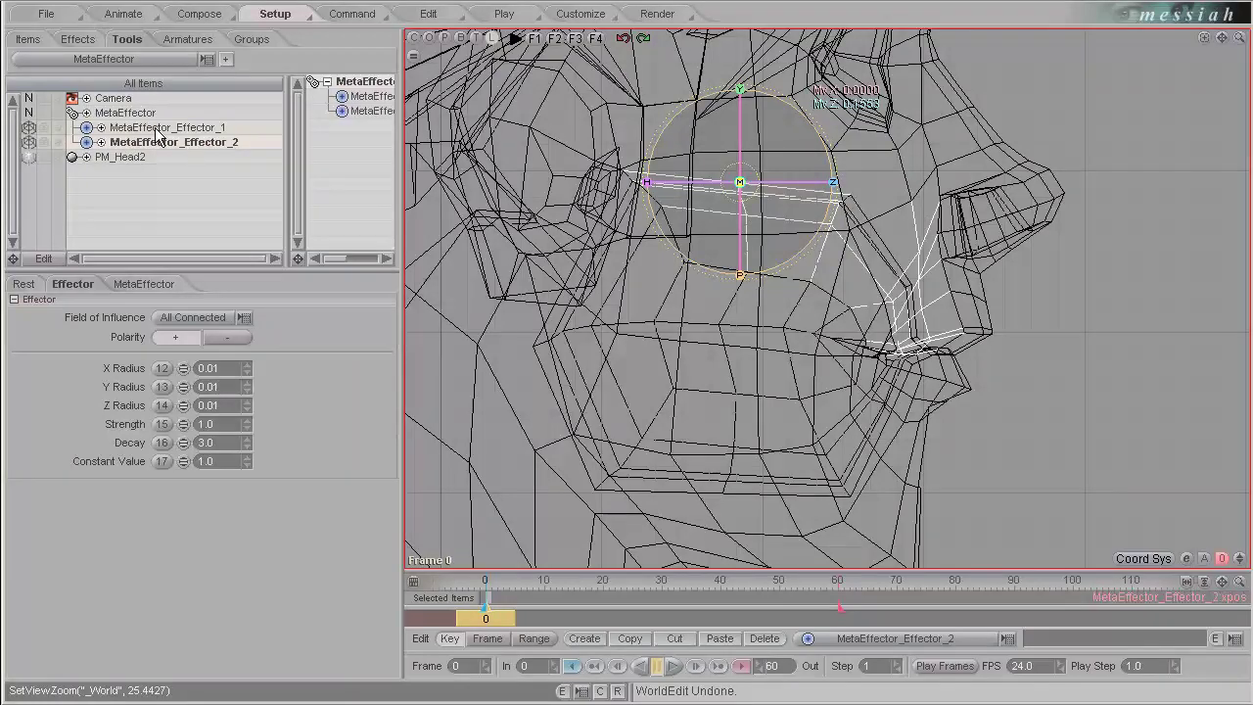
left_click_drag(744, 192, 628, 355)
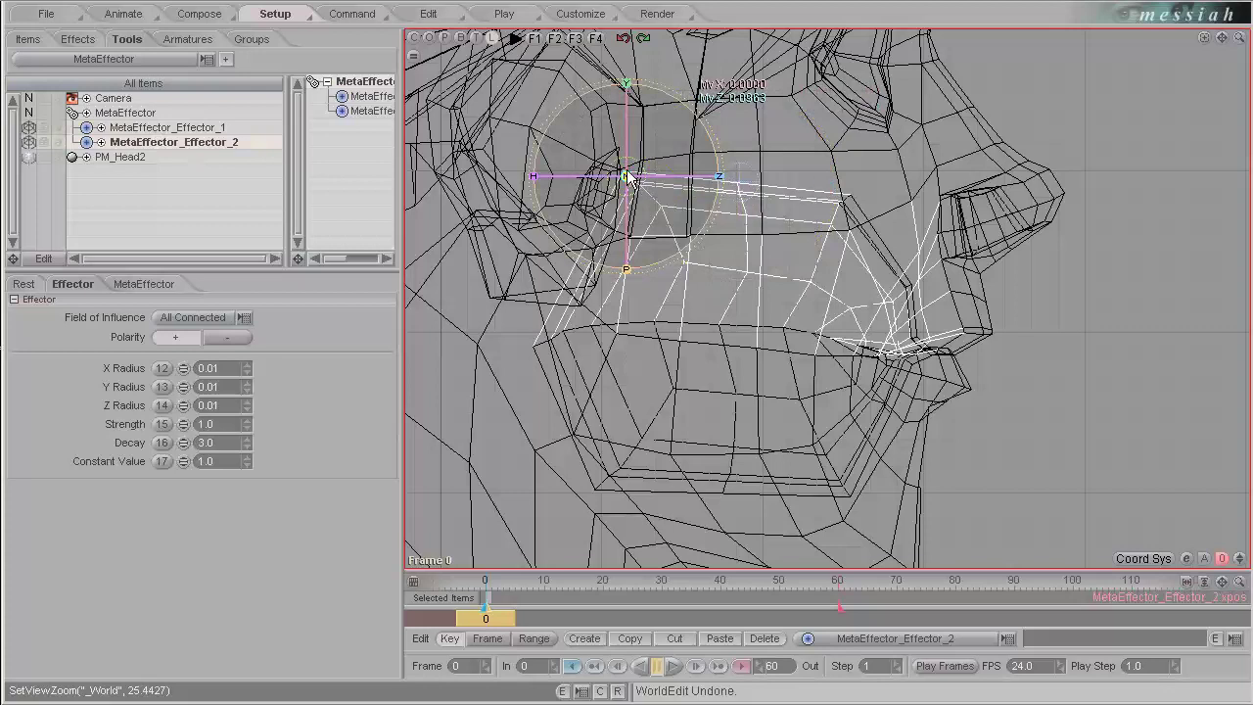
Duplicate MetaEffector_Effector_2 down the rear edge of the jaw at about Z 0.05, and duplicate that copy to the lower rear corner at about Z 0.08.
key("ctrl+d")
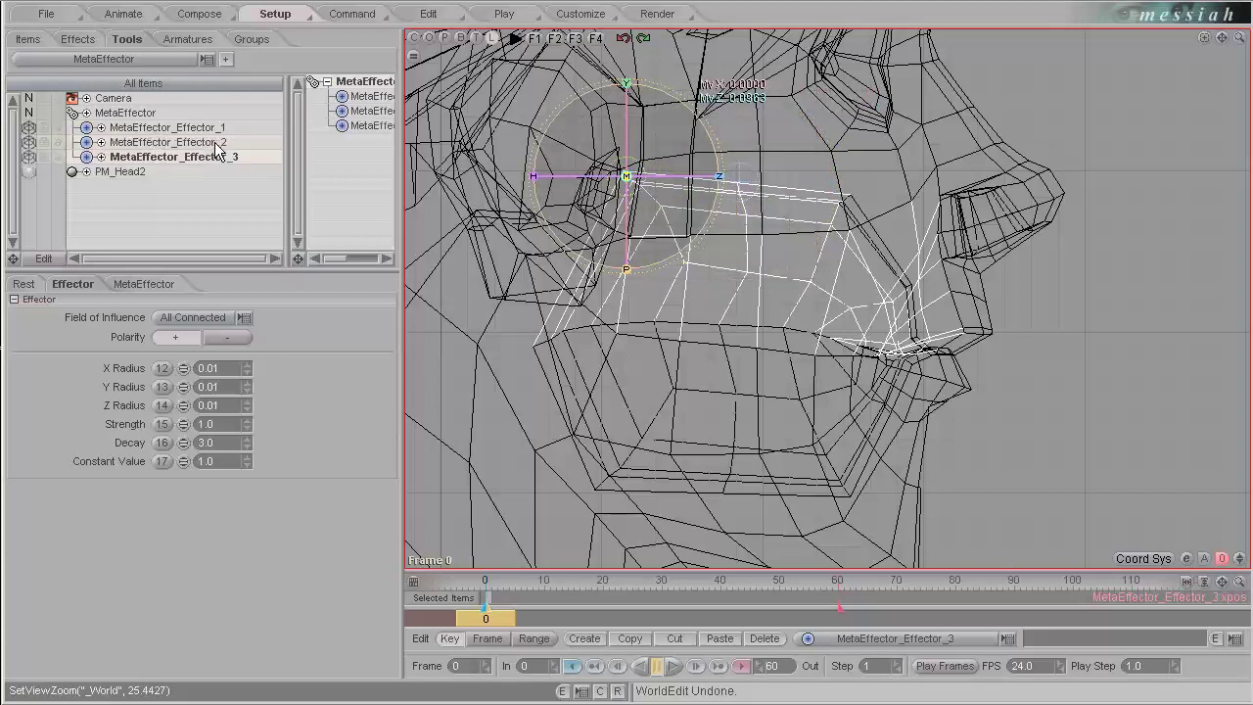
left_click_drag(629, 182, 628, 356)
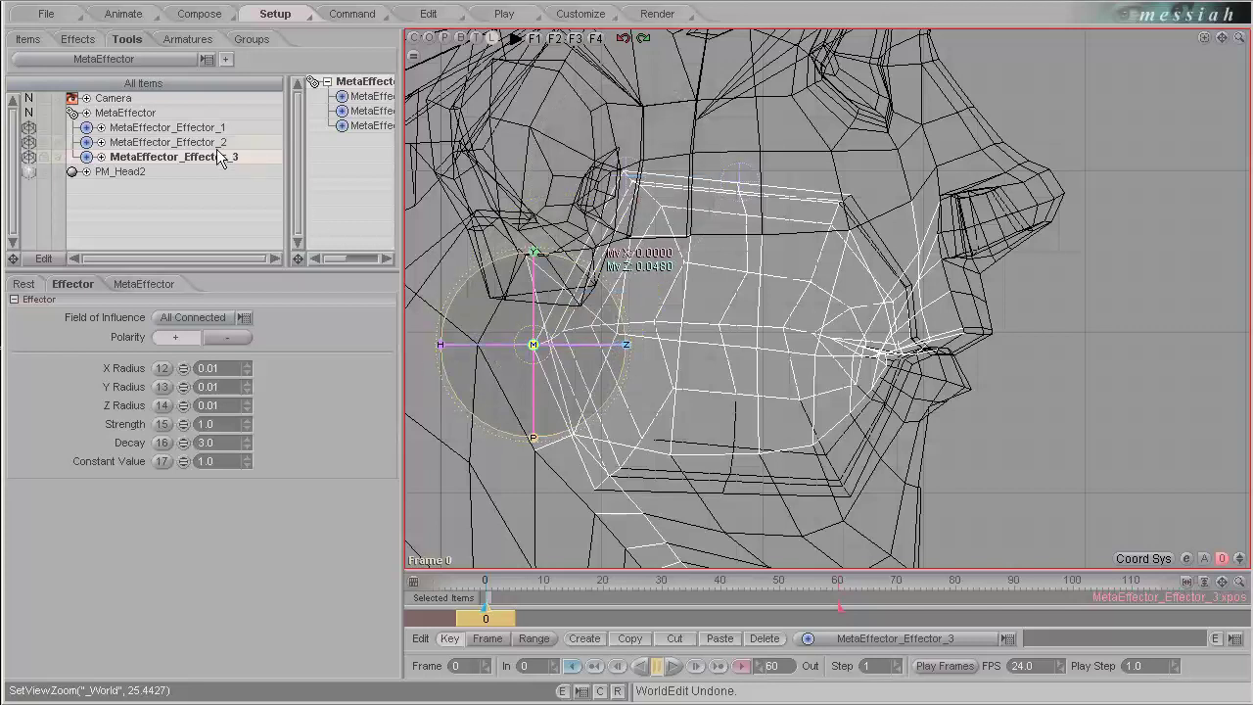
key("ctrl+d")
left_click_drag(628, 355, 627, 355)
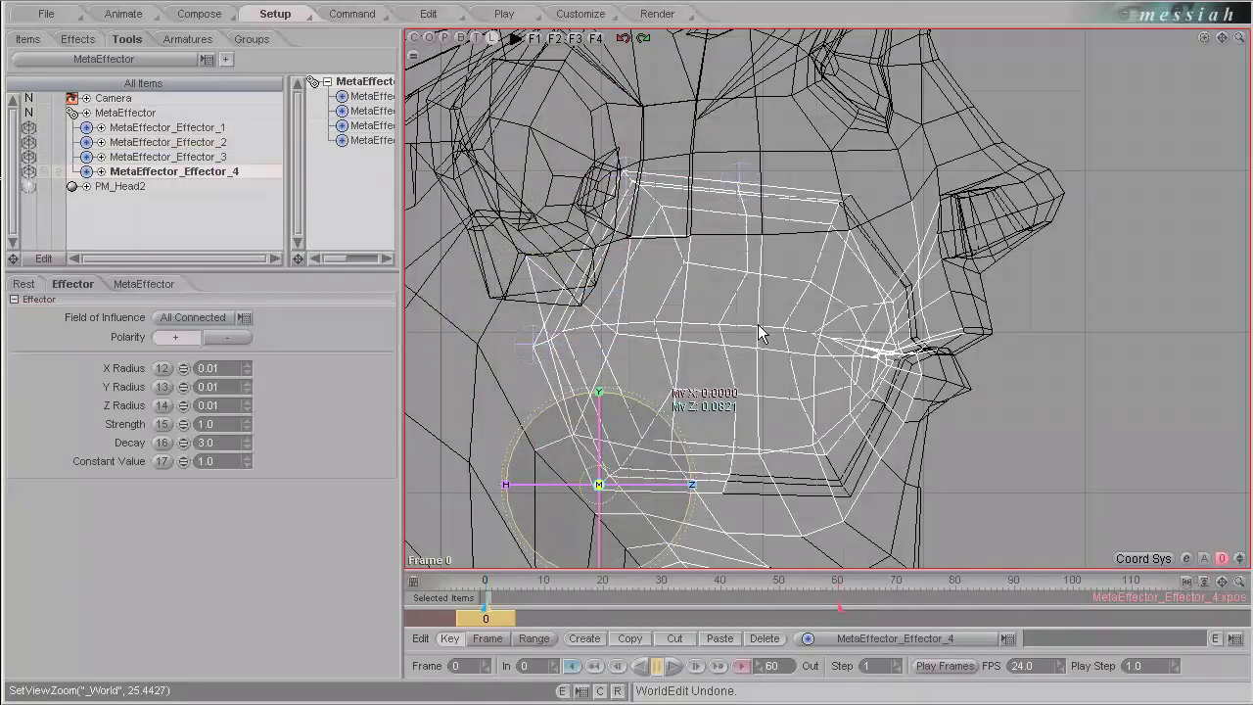
Add two more effector copies from MetaEffector_Effector_4 forward along the lower edge of the inner mouth mesh, at about Z 0.15 and Z 0.21.
key("ctrl+d")
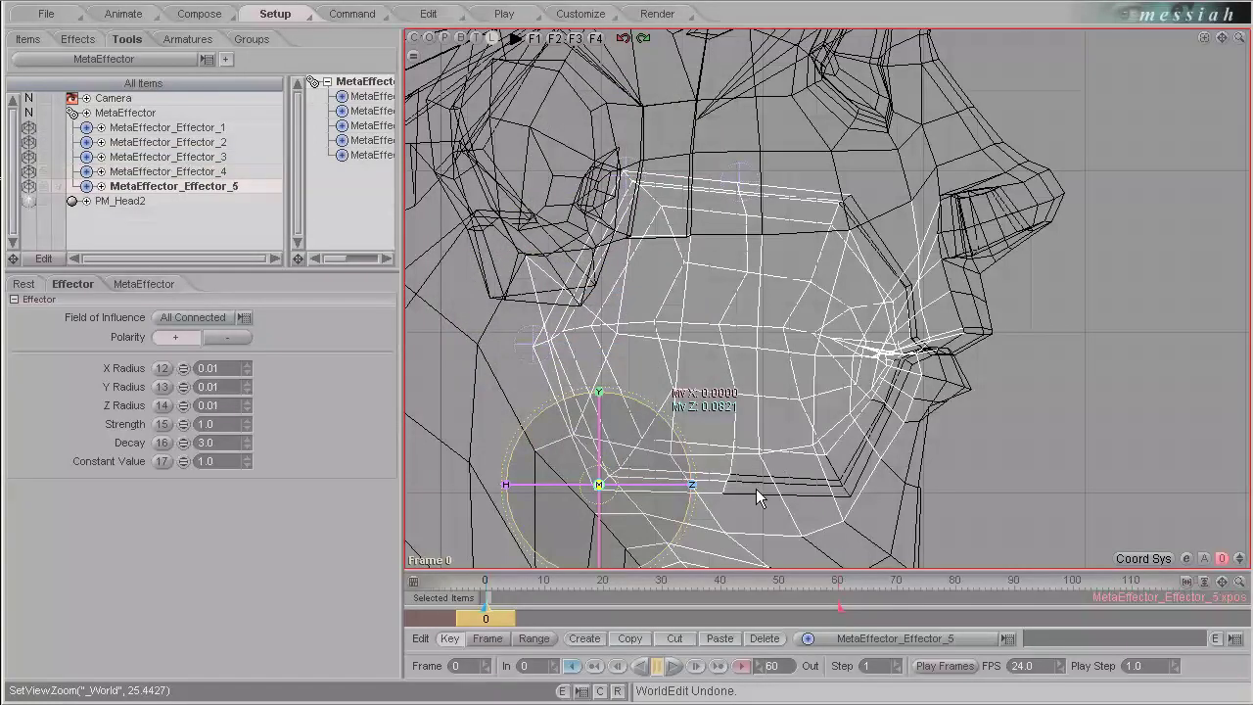
left_click_drag(506, 485, 750, 479)
key("ctrl+z")
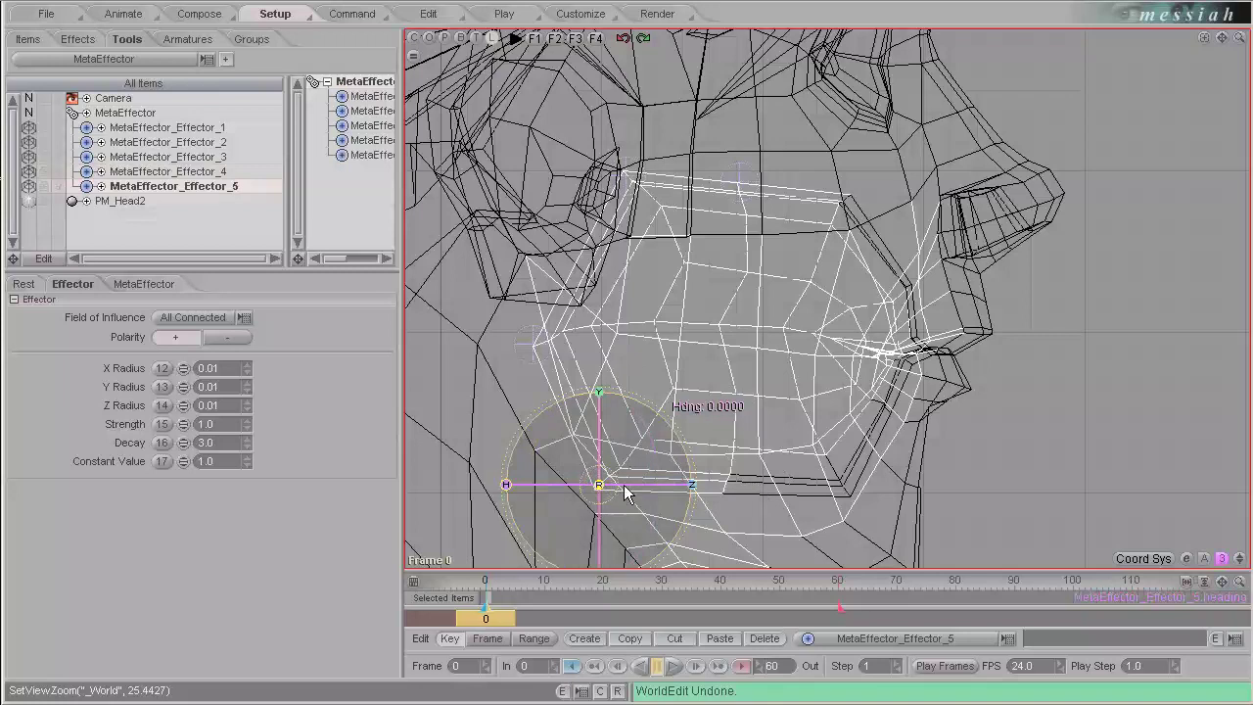
left_click(692, 487)
left_click_drag(596, 486, 725, 488)
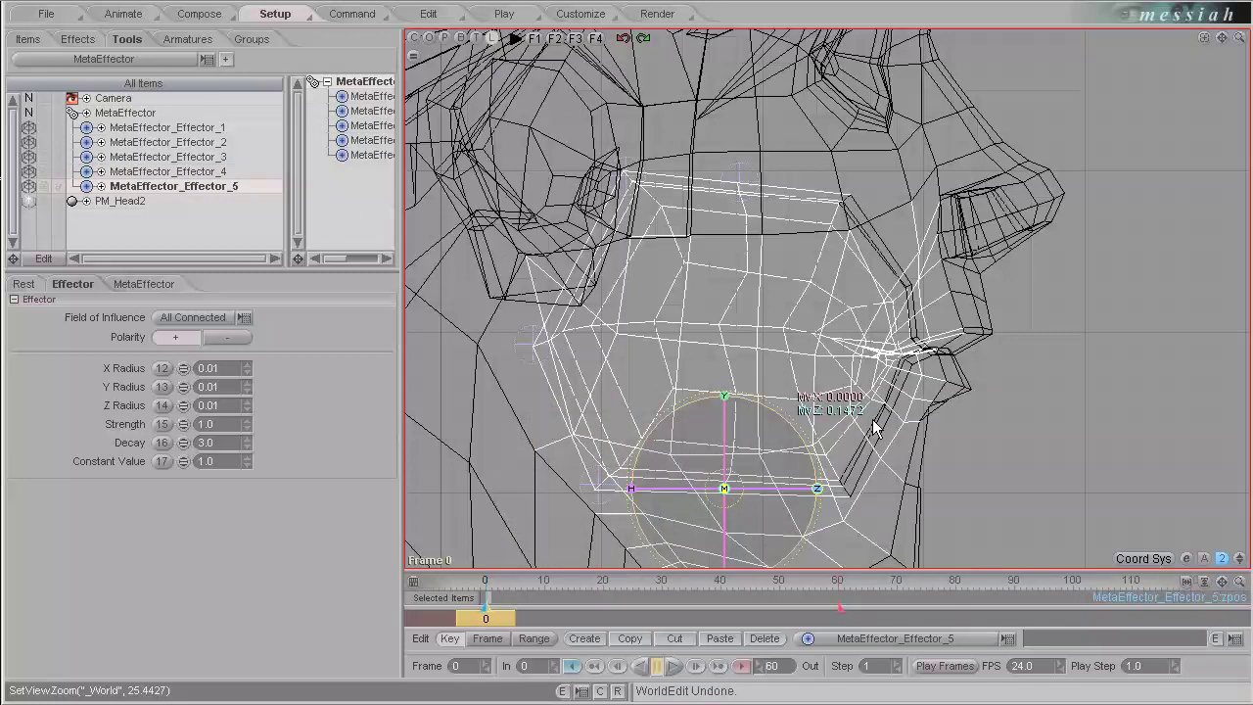
key("ctrl+d")
left_click_drag(723, 489, 774, 489)
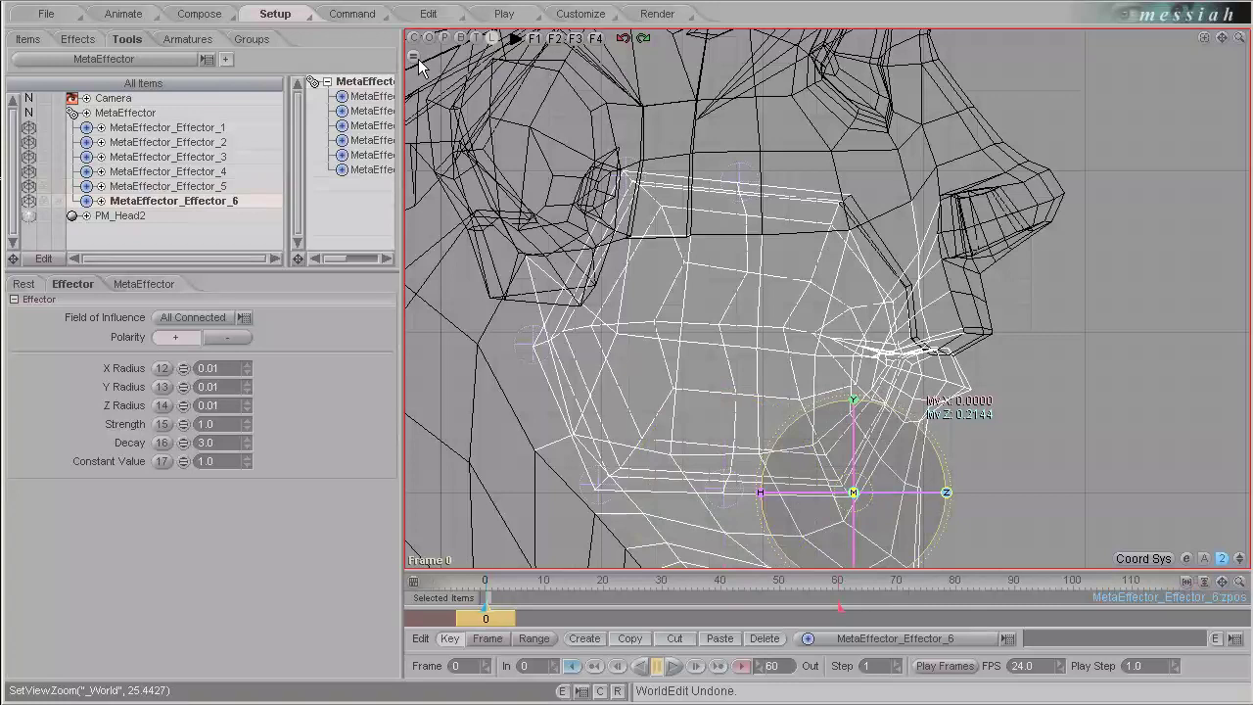
Change the display mode of PM_Head2 to Weight_&_Edges and inspect the jaw weighting from several angles in the perspective view.
left_click(38, 214)
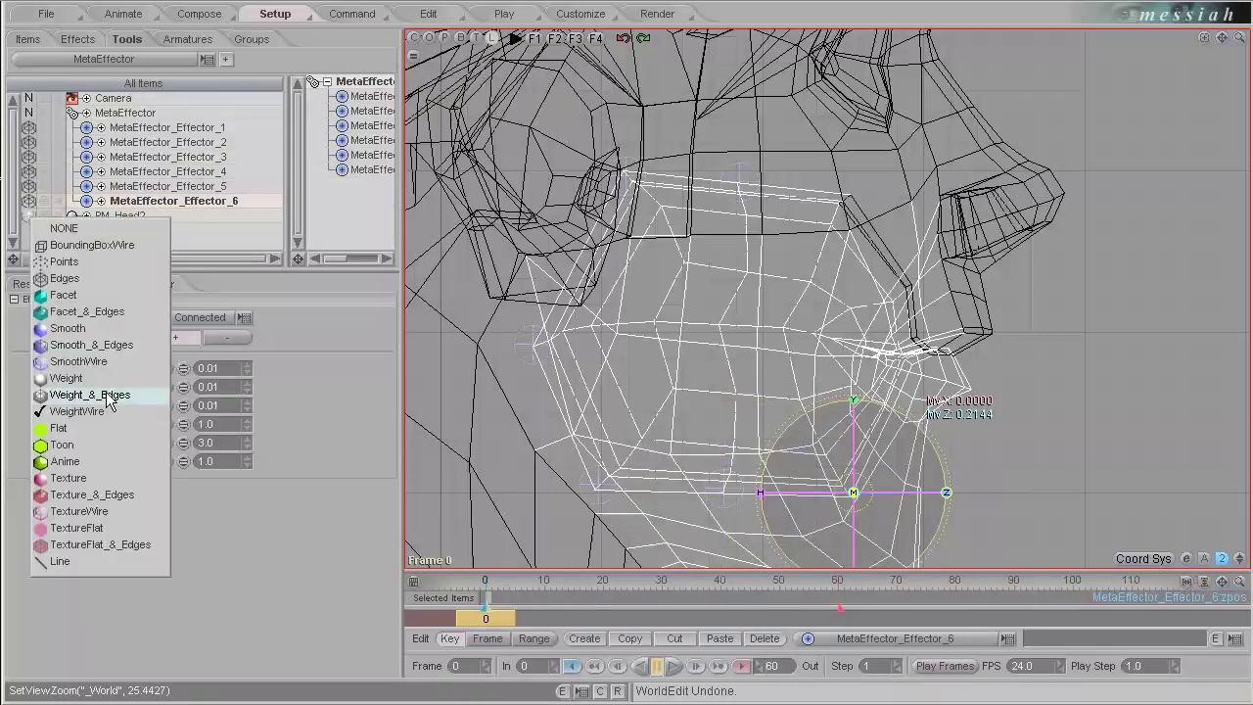
left_click(108, 396)
left_click(443, 37)
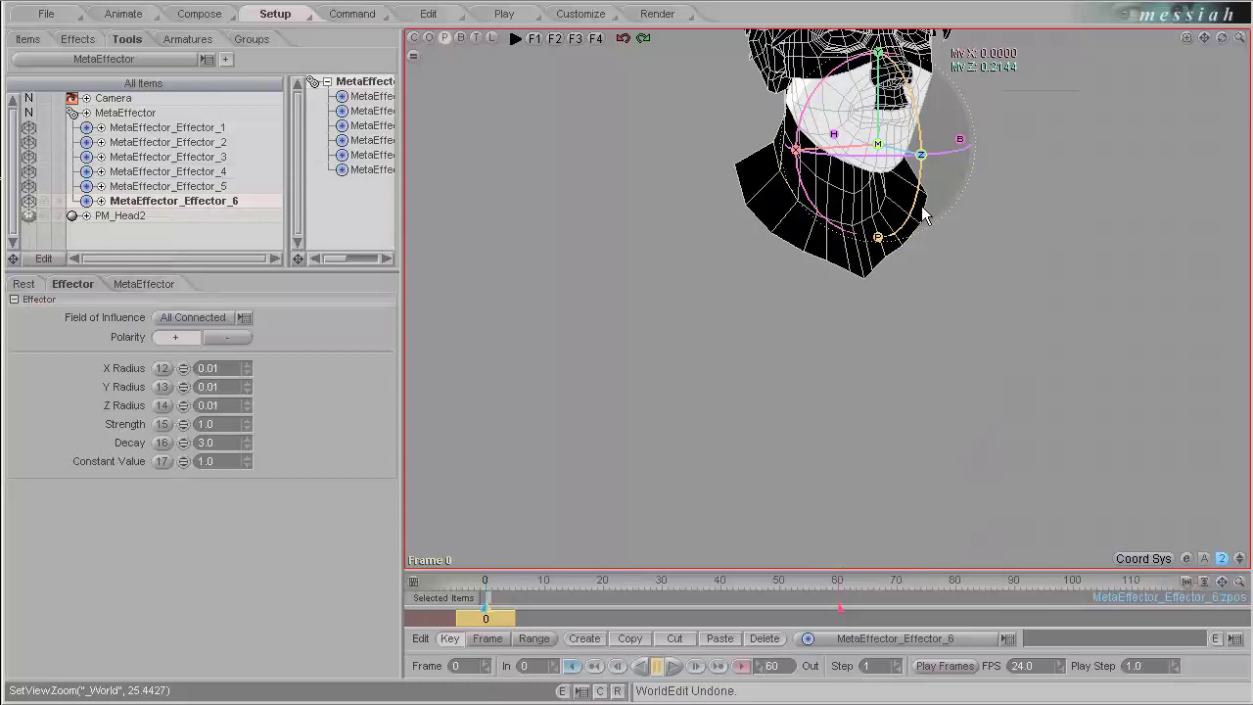
left_click_drag(1204, 39, 815, 210)
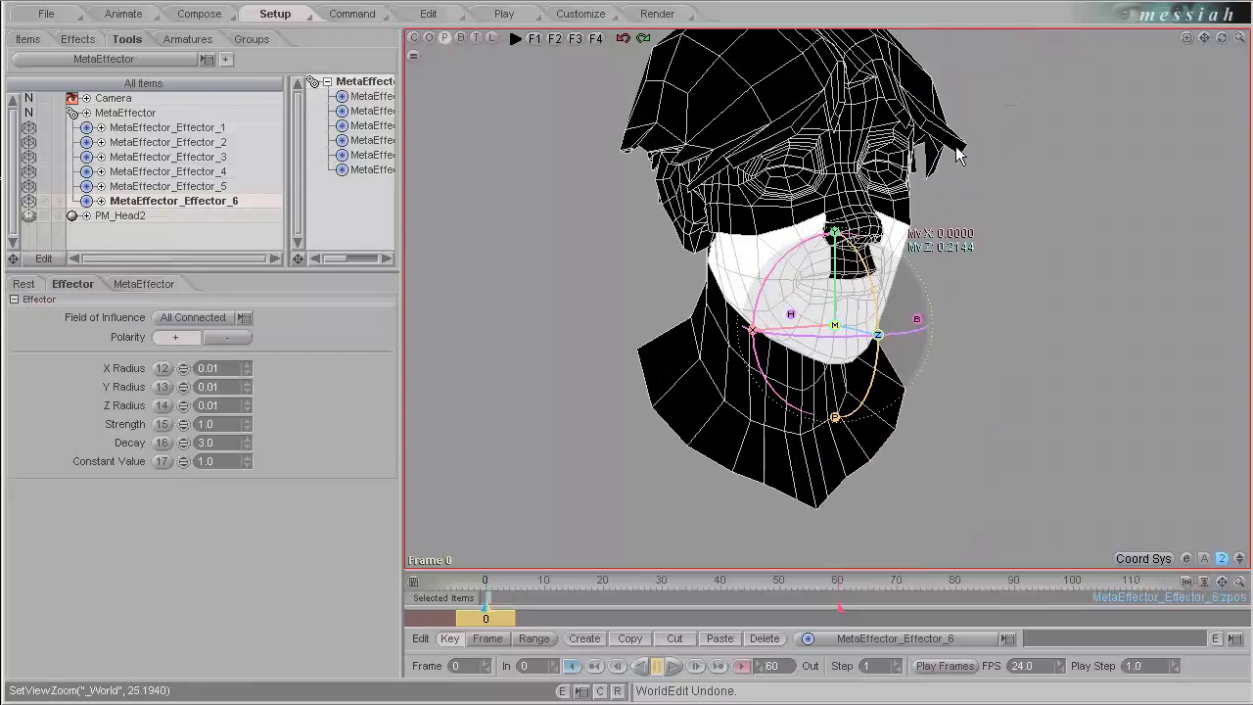
middle_click_drag(935, 288, 627, 359)
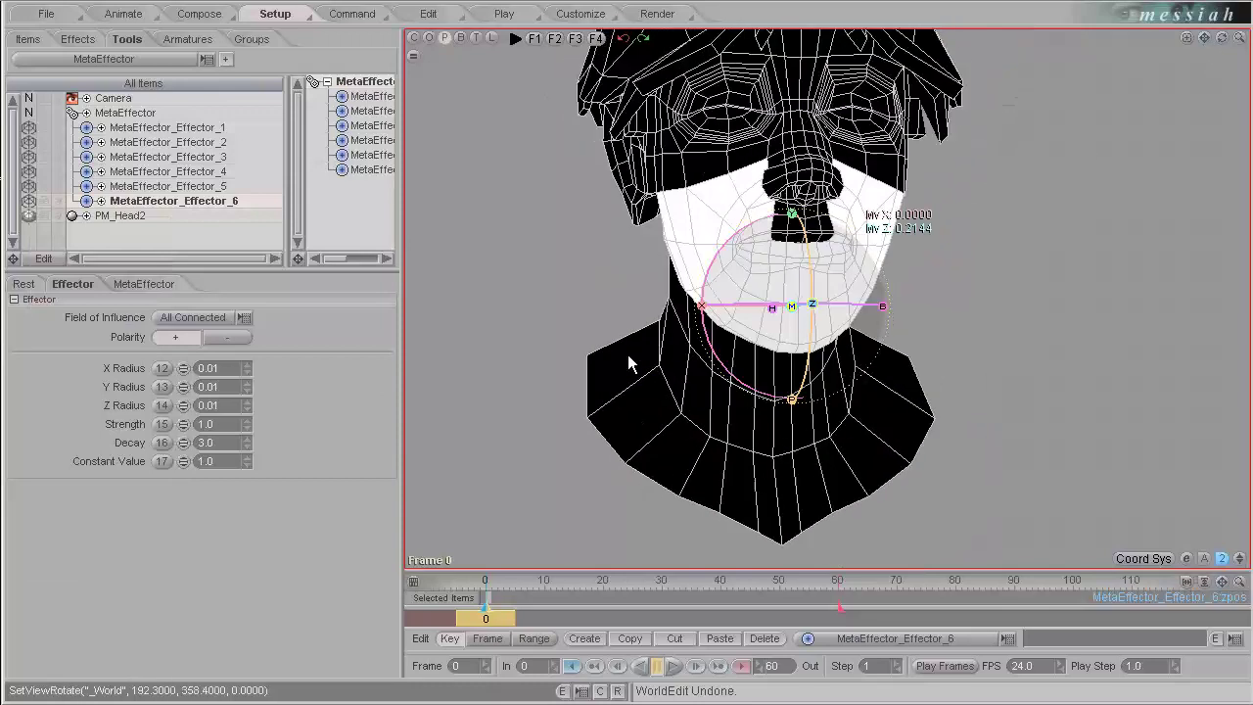
left_click_drag(627, 354, 628, 354)
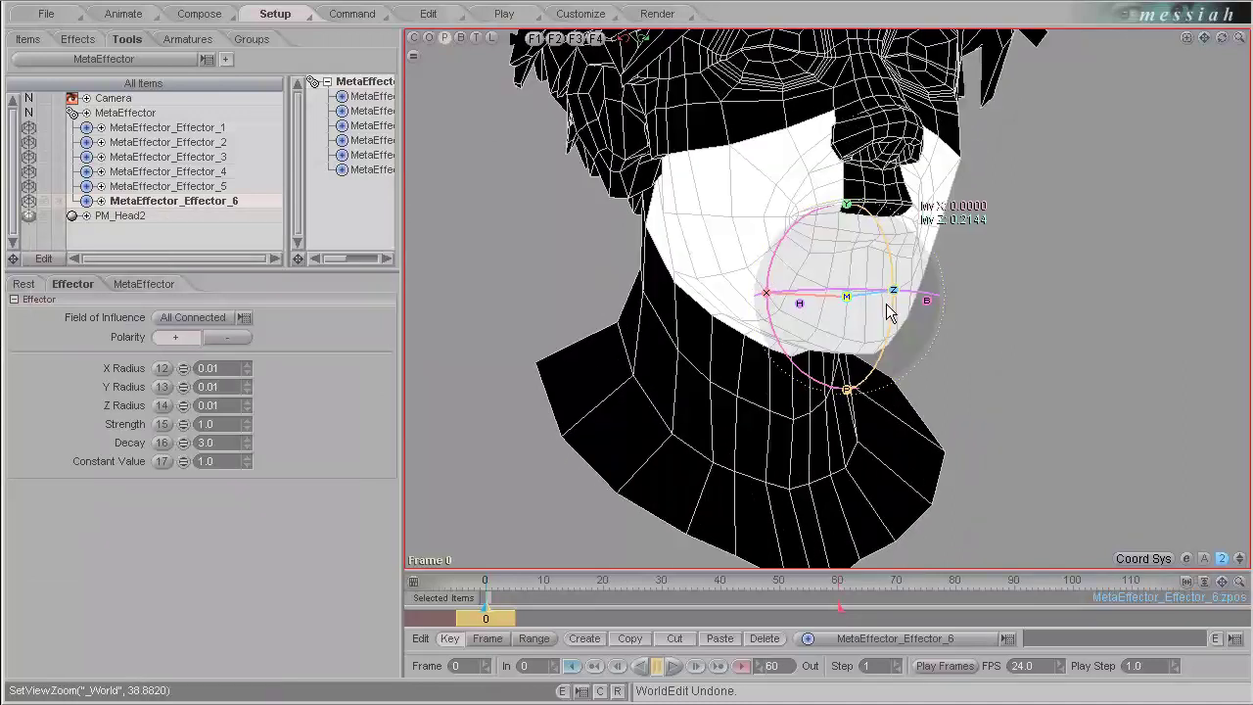
scroll(886, 304, "up", 1)
left_click_drag(1204, 38, 1204, 60)
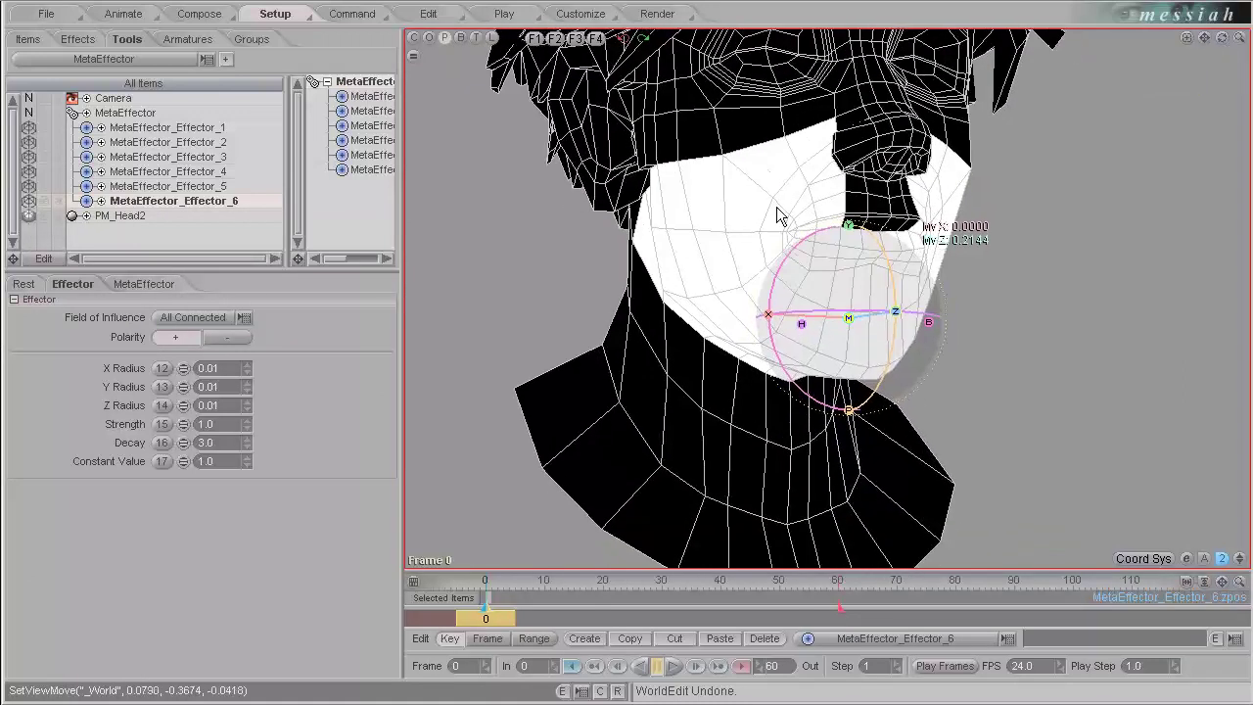
left_click_drag(821, 181, 791, 178, "alt")
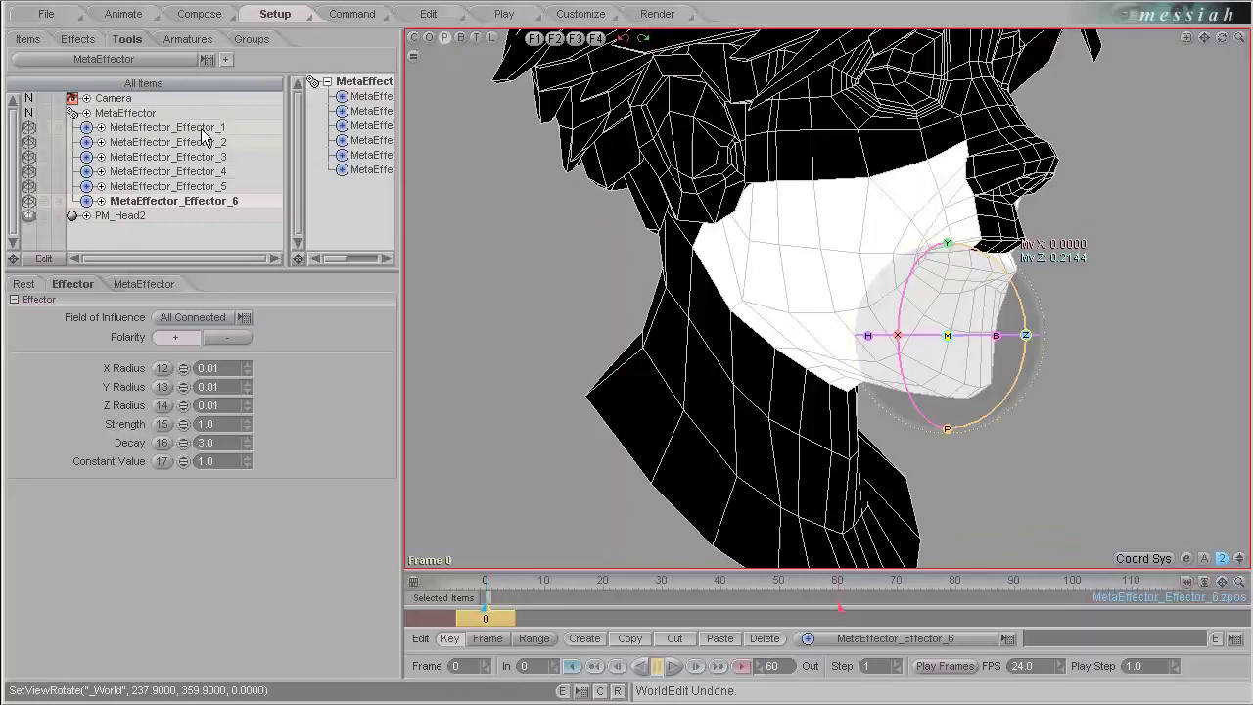
Set the Constant Value of MetaEffector_Effector_1 to 0.15 and of MetaEffector_Effector_2 to 0.3.
left_click(166, 127)
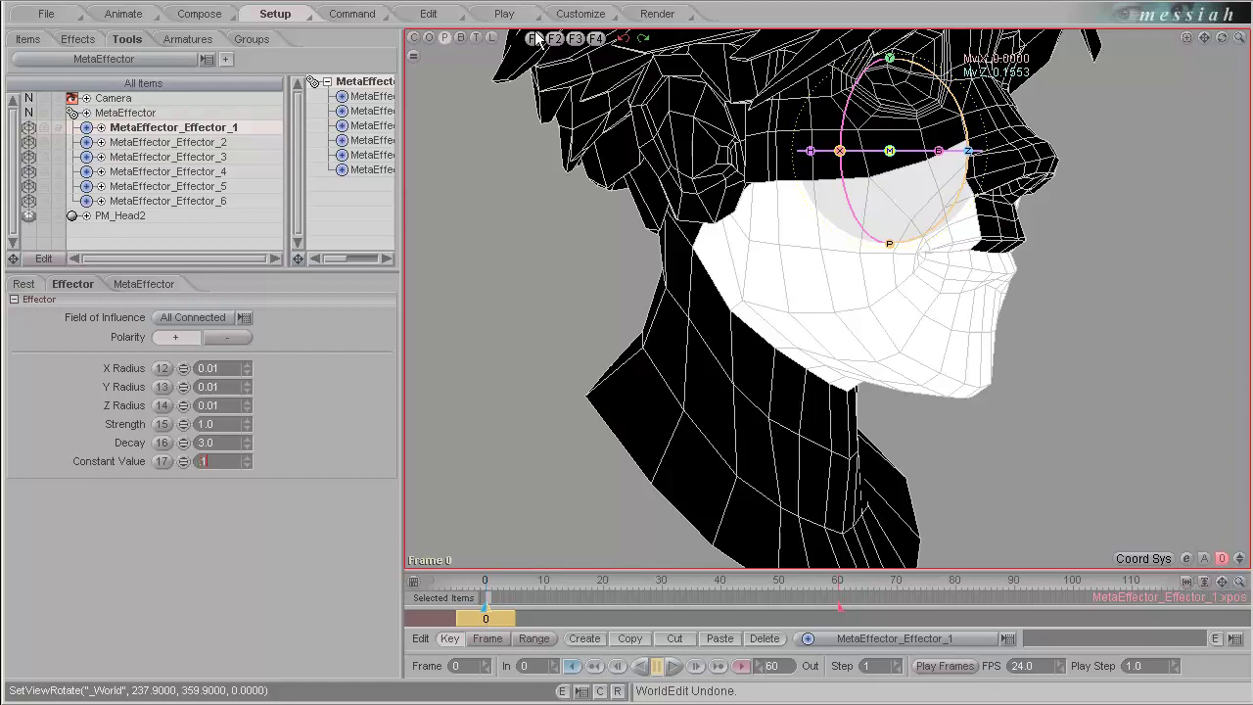
type("0.15")
key("Return")
middle_click_drag(1066, 144, 666, 248)
scroll(863, 213, "up", 1)
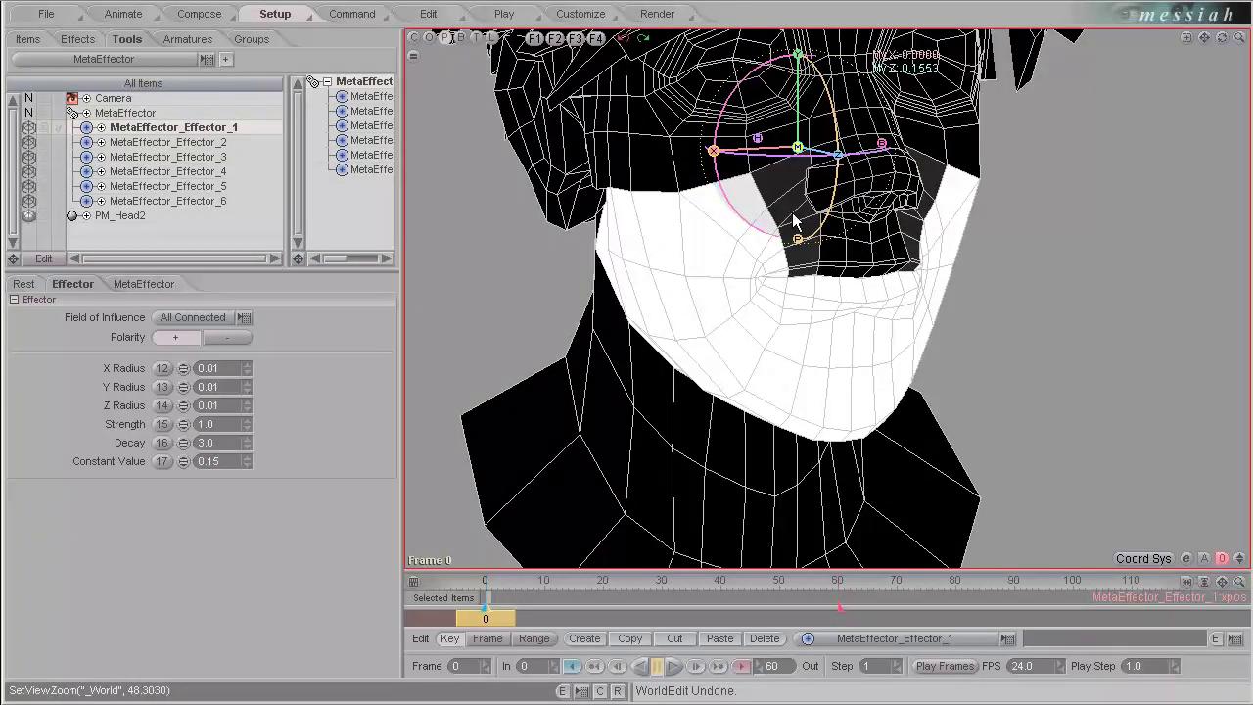
left_click(210, 145)
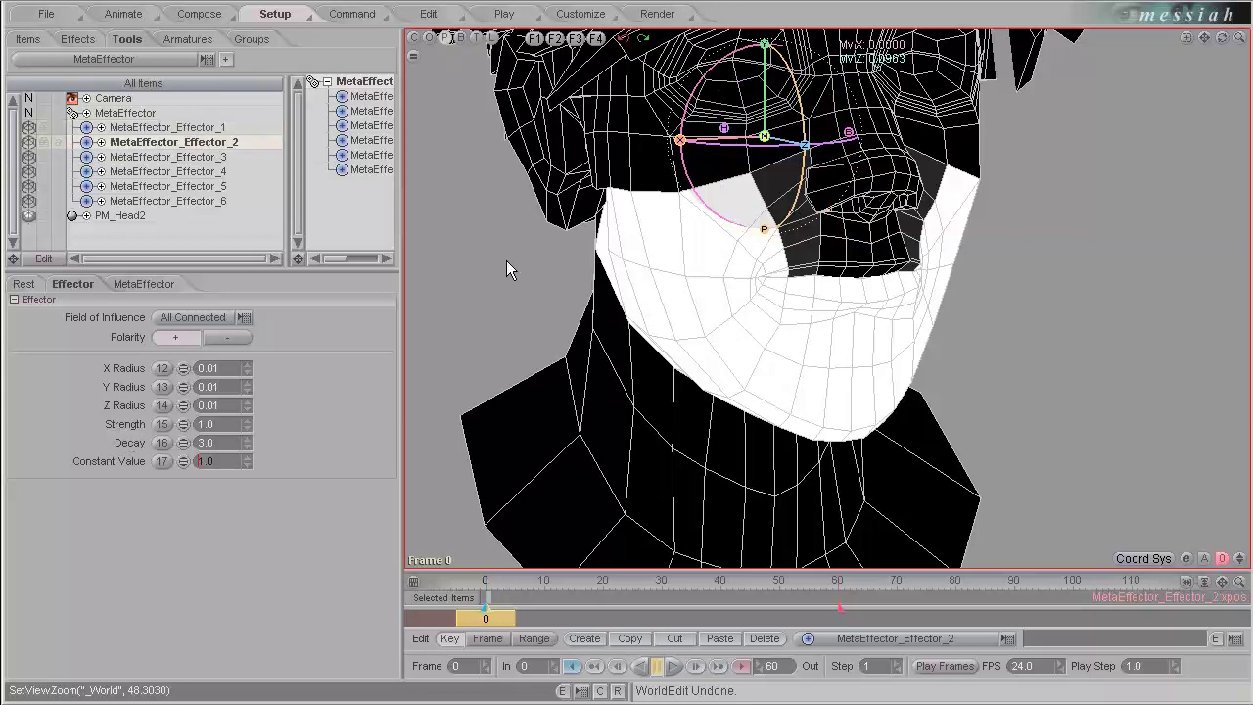
type("0.3")
key("Return")
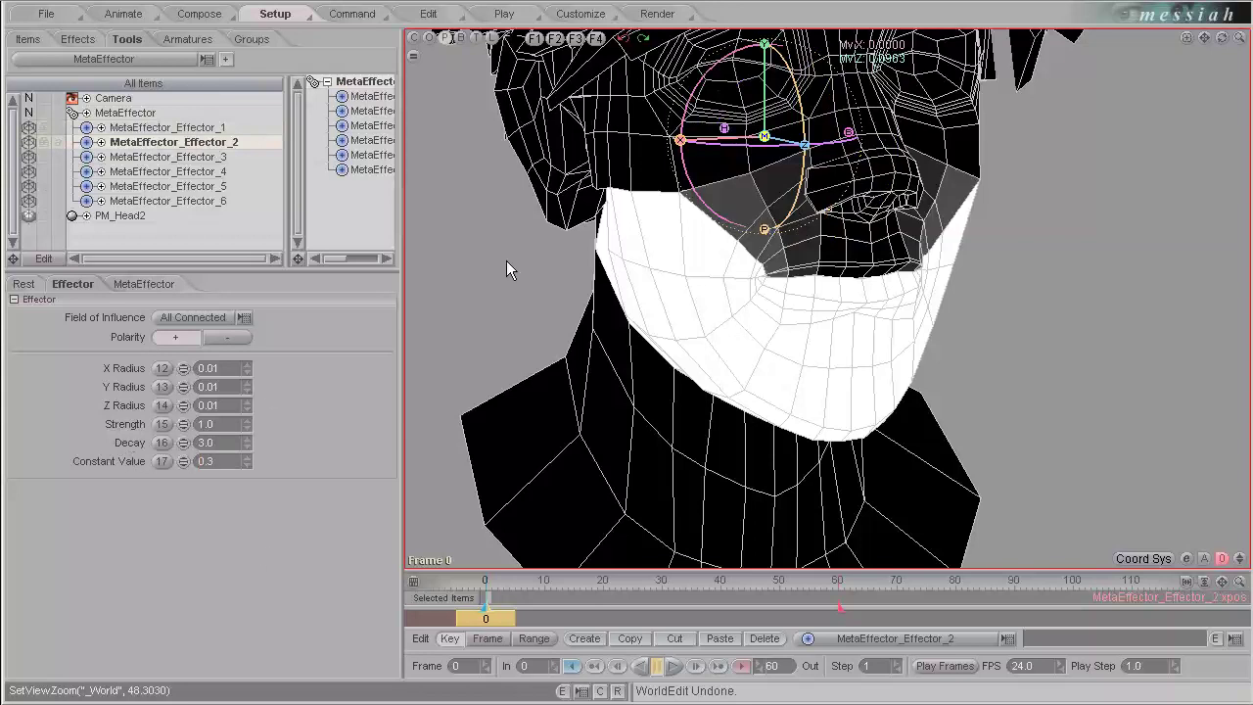
Set the Constant Value of MetaEffector_Effector_3 to 0.45 and of MetaEffector_Effector_4 to 0.6.
left_click(211, 156)
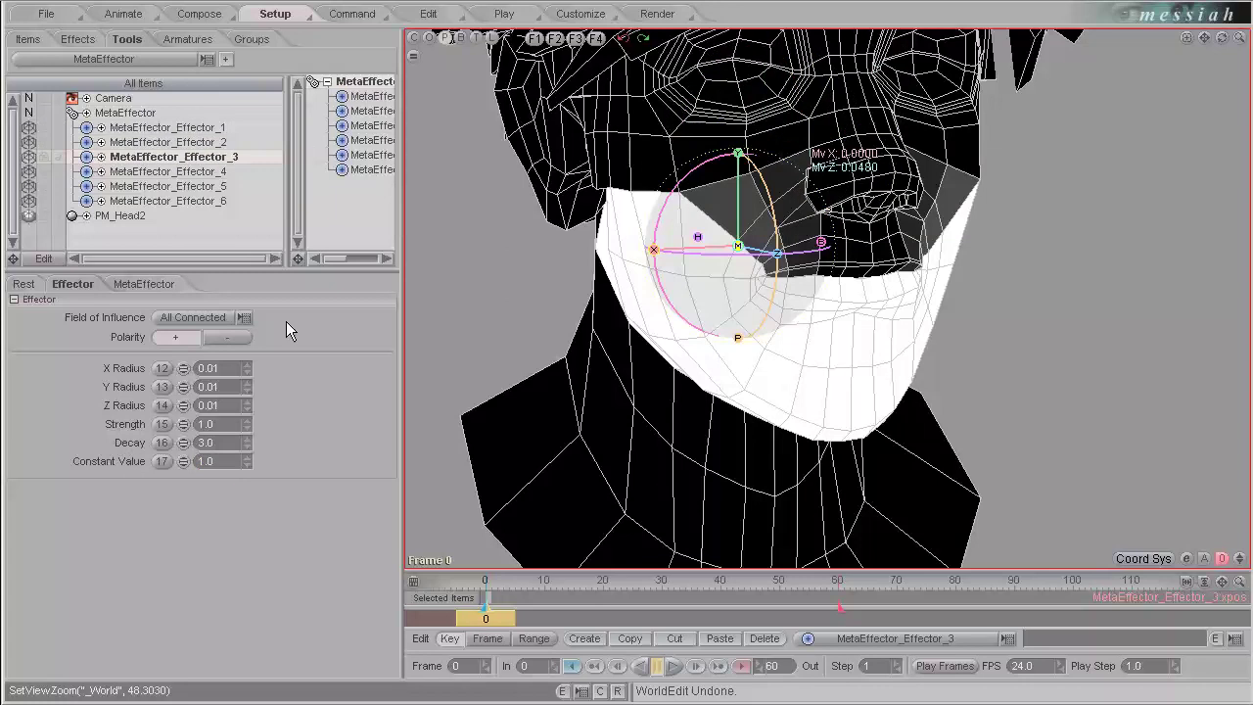
left_click_drag(230, 461, 137, 453)
key("Return")
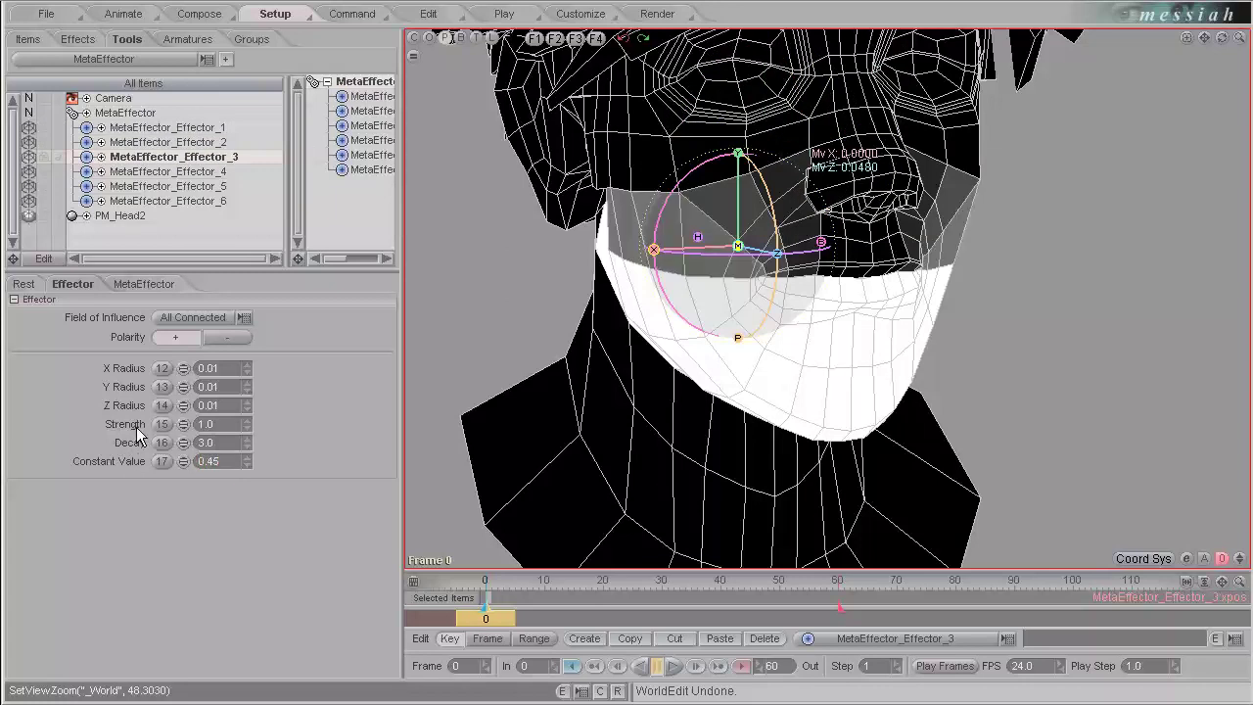
left_click(213, 172)
type("0.6")
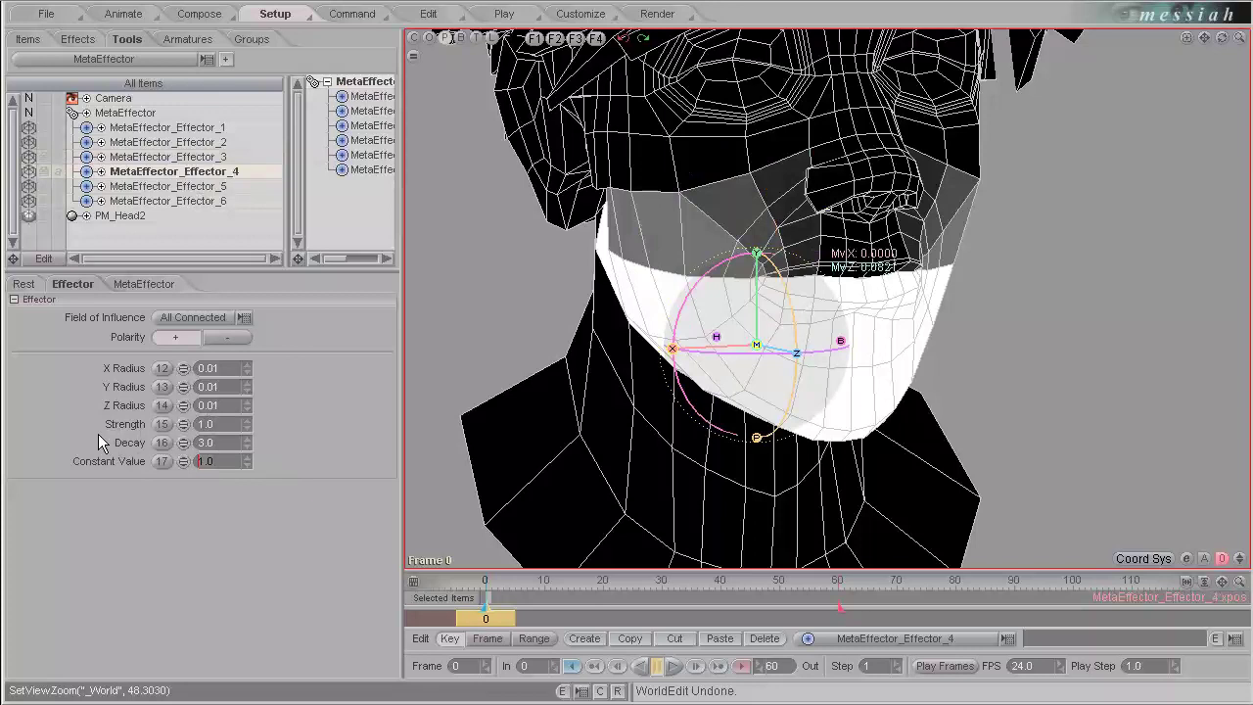
key("Return")
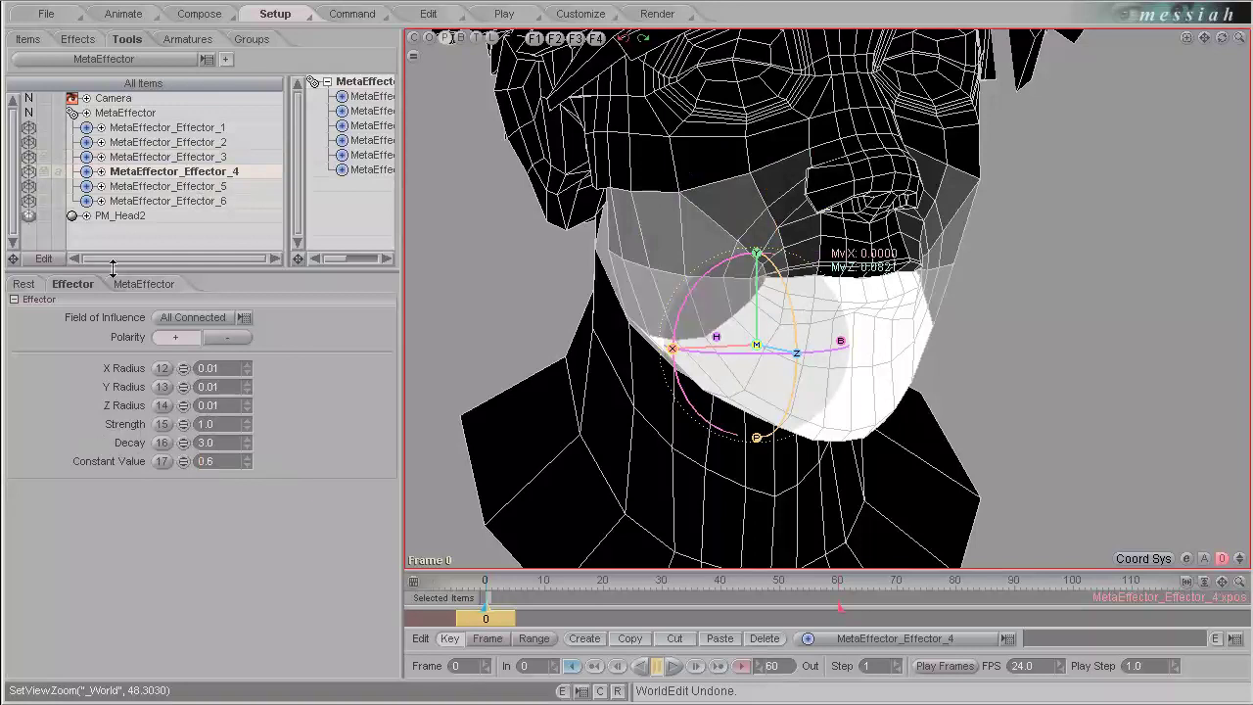
Set the Constant Value of MetaEffector_Effector_5 to 0.75 and of MetaEffector_Effector_6 to 0.9.
left_click(186, 186)
type("0.75")
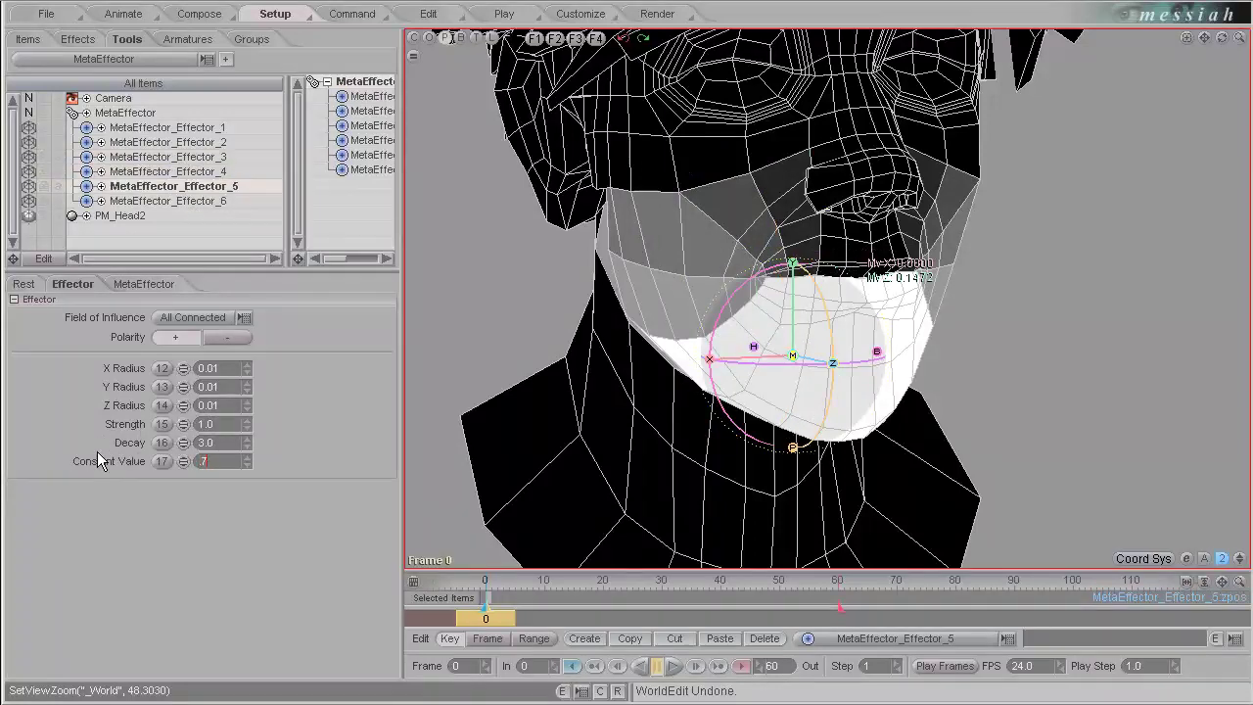
key("Return")
left_click(186, 200)
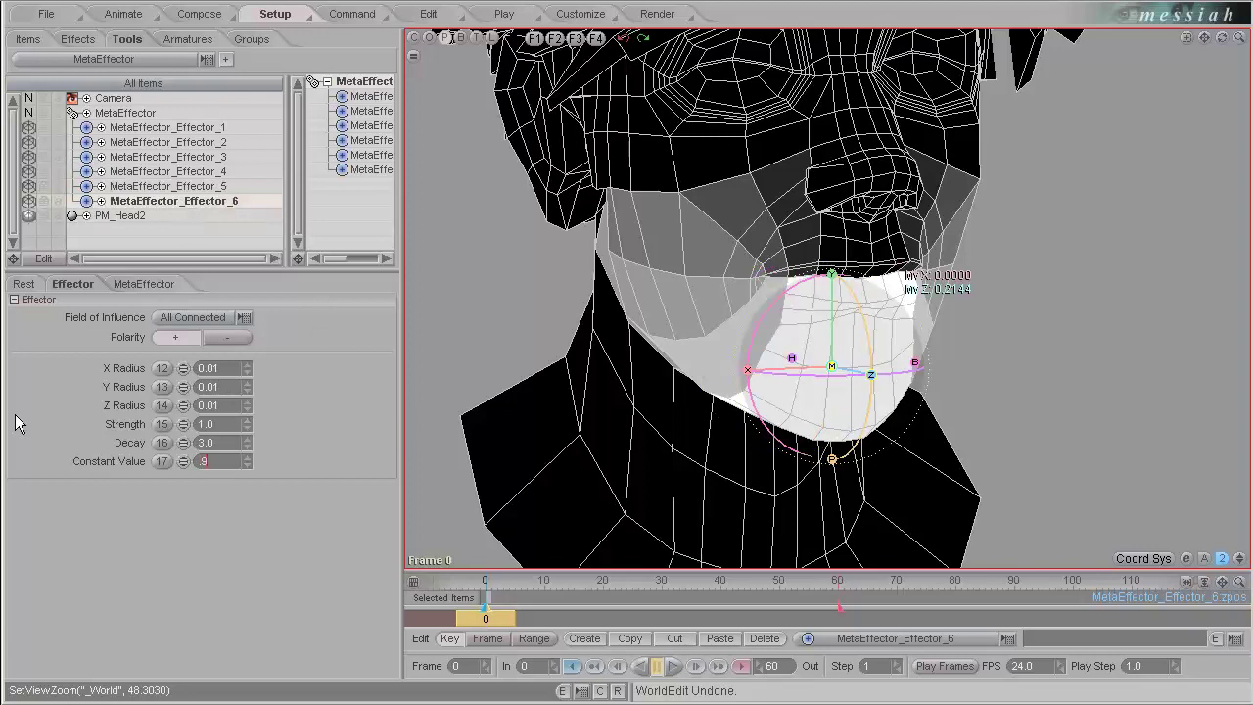
key("Return")
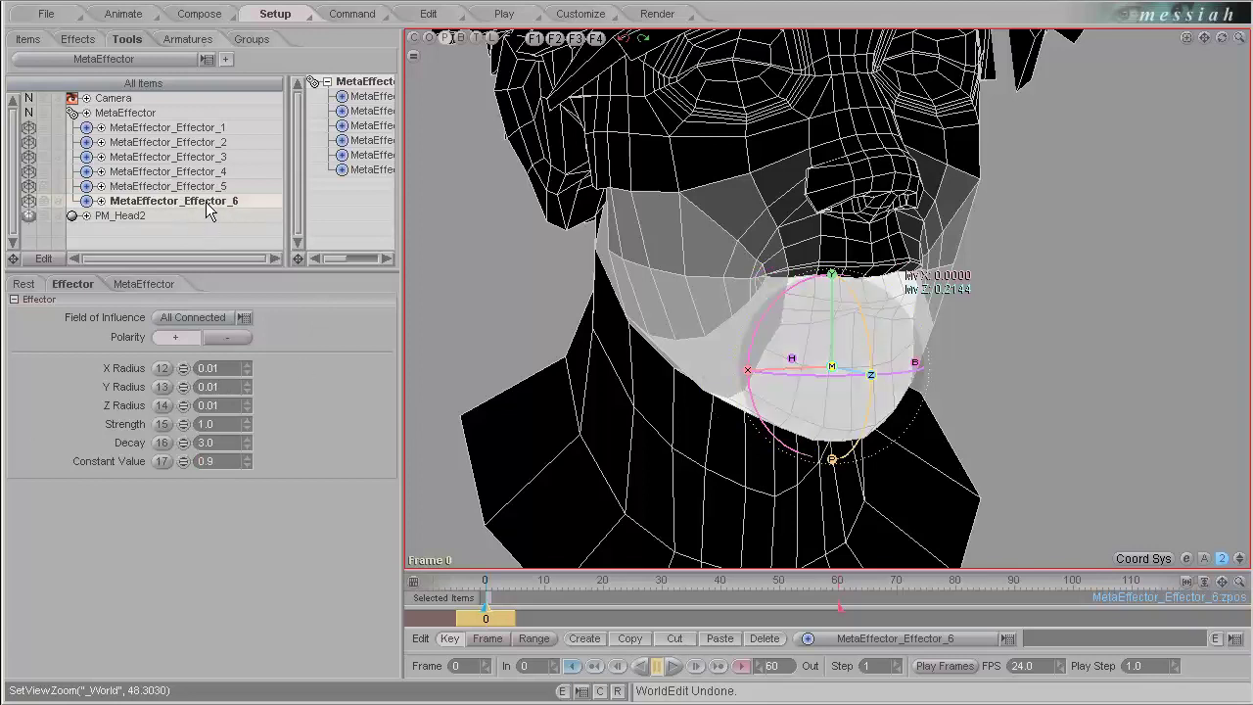
Duplicate MetaEffector_Effector_6 and, in the side view, move the copy down and forward to the tip of the chin, at about Z 0.25.
key("ctrl+d")
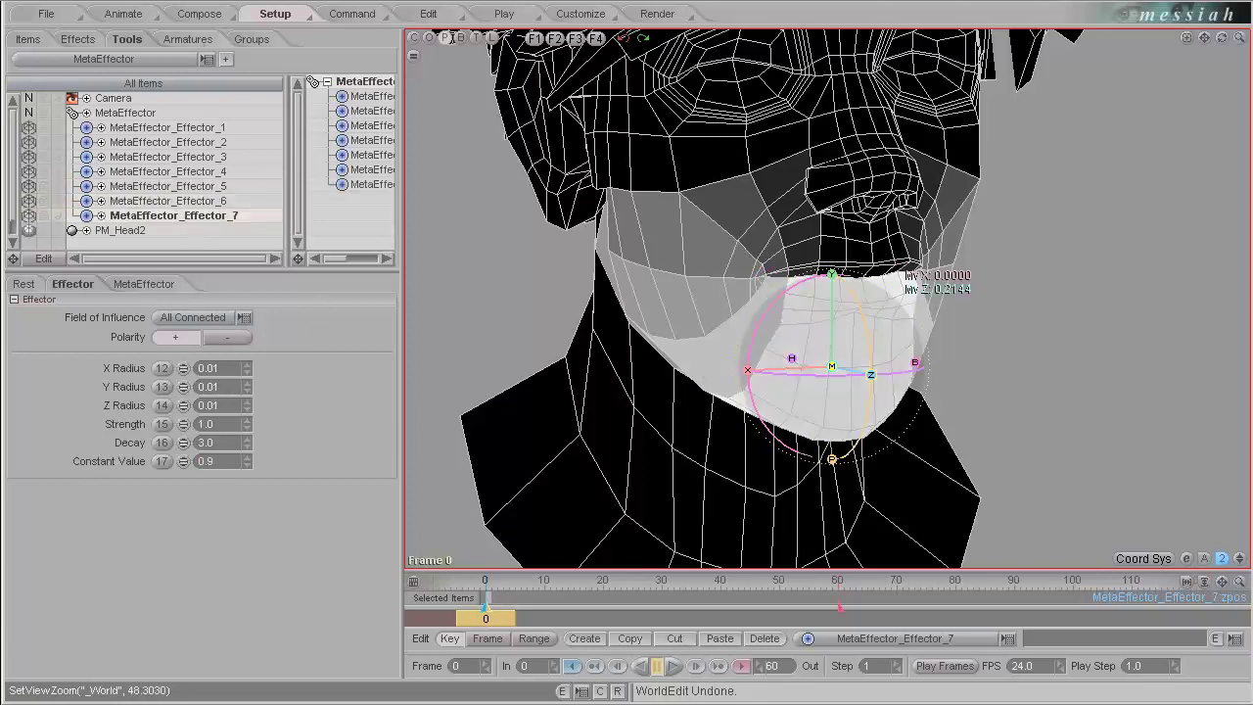
left_click(494, 36)
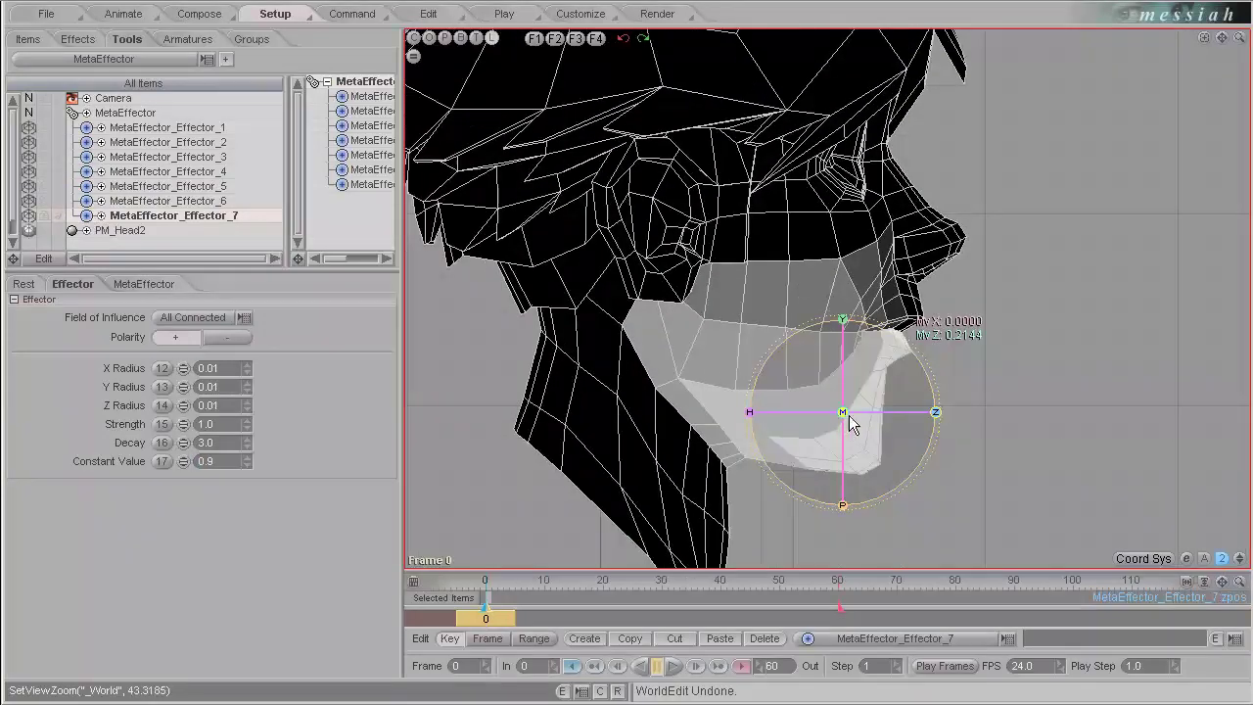
left_click_drag(838, 410, 878, 460)
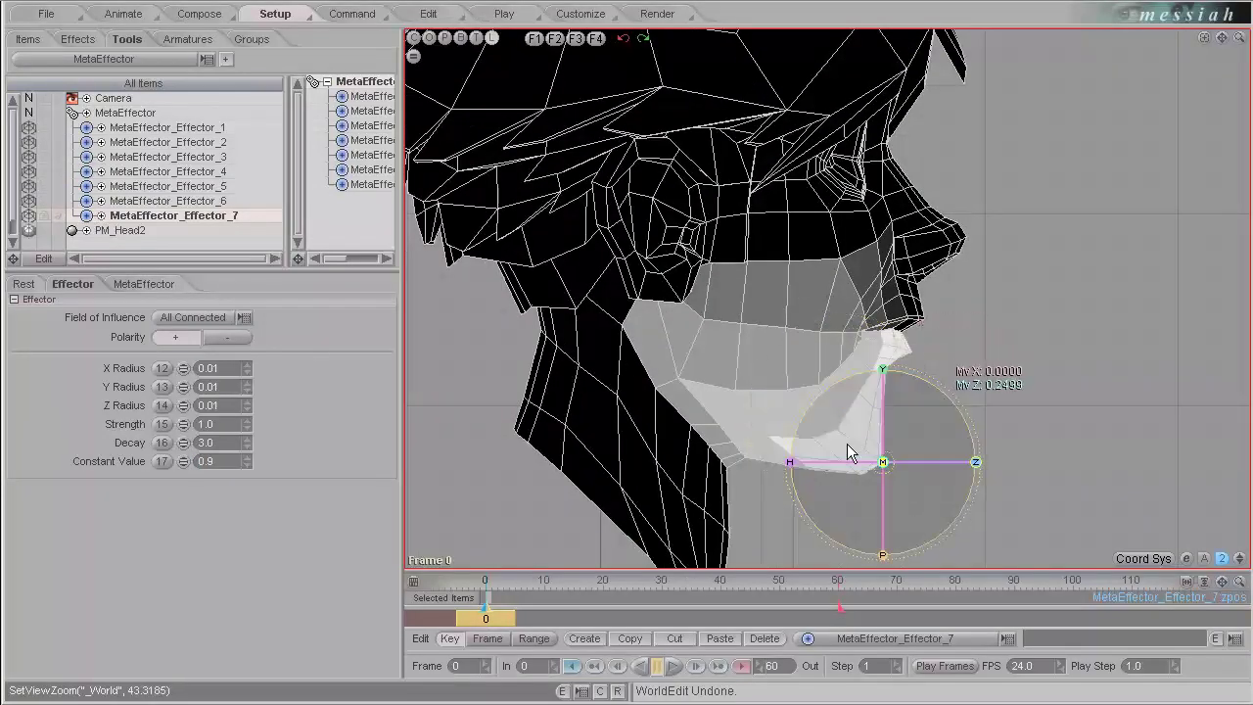
Set the Constant Value of MetaEffector_Effector_7 at the chin to 1.0.
left_click_drag(219, 462, 86, 434)
type(".1")
key("BackSpace")
key("BackSpace")
type("1")
key("Return")
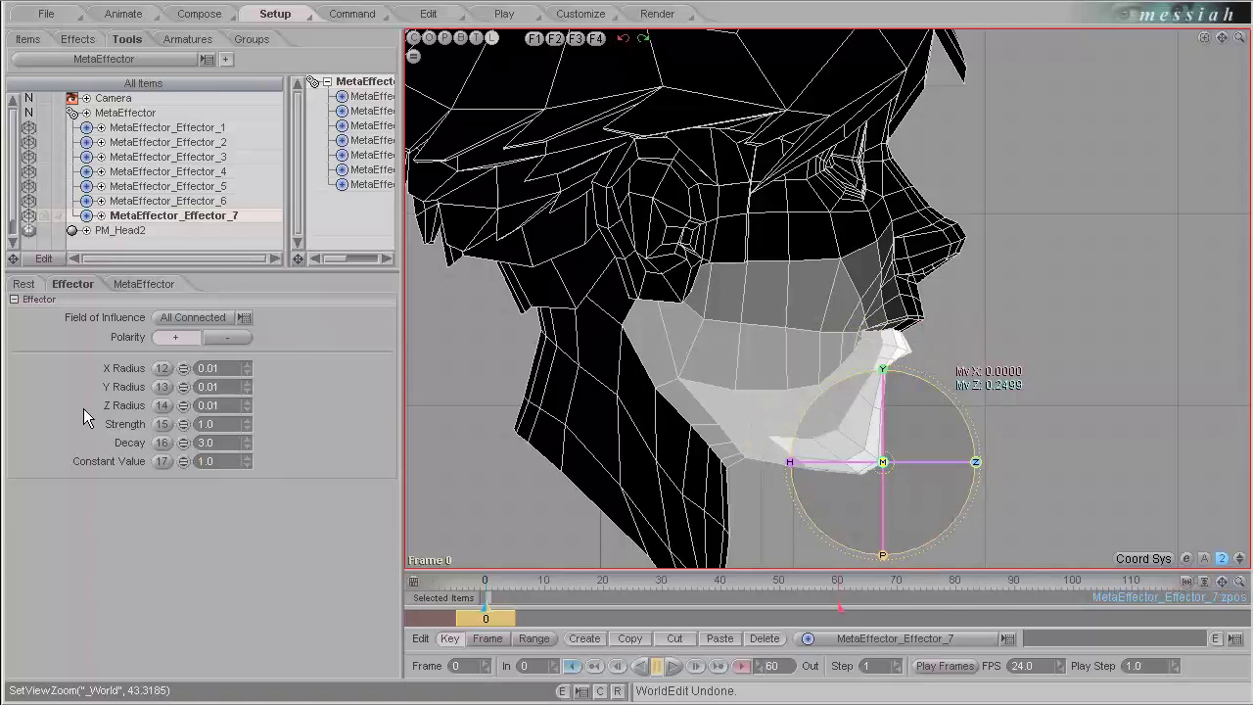
scroll(886, 479, "up", 2)
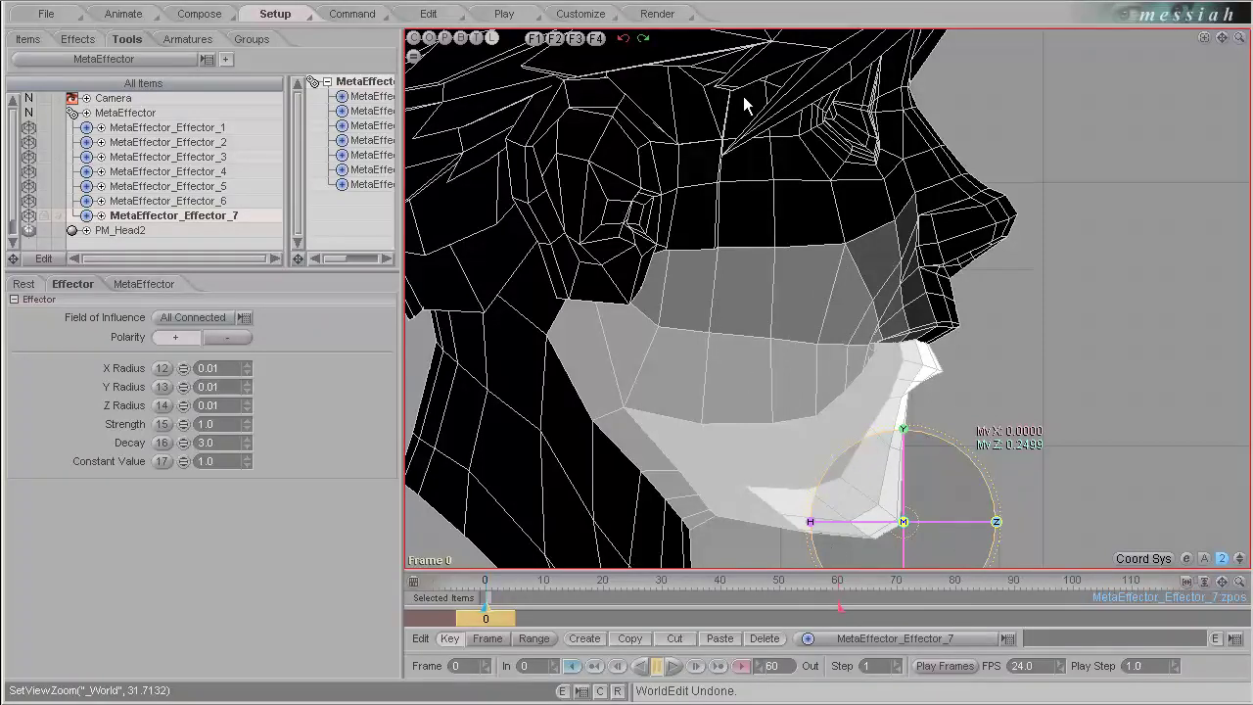
scroll(746, 257, "down", 3)
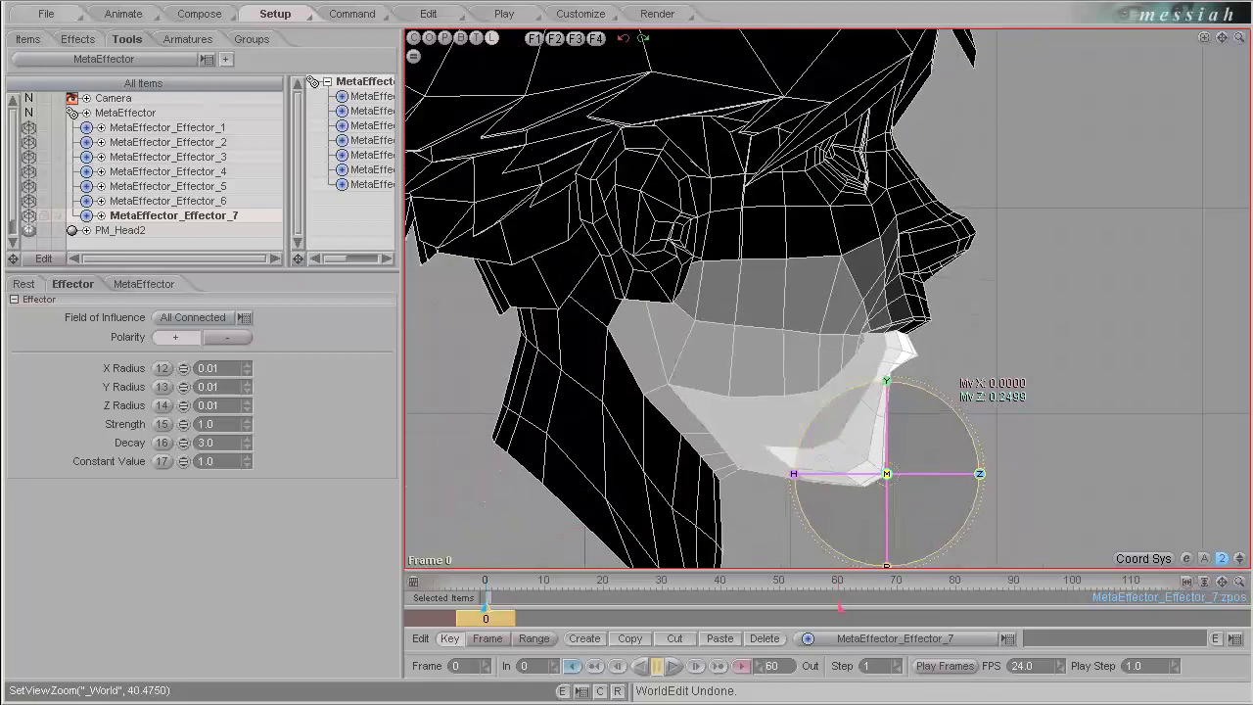
Enlarge the item list and add an Xform effect to PM_Head2.
left_click(78, 39)
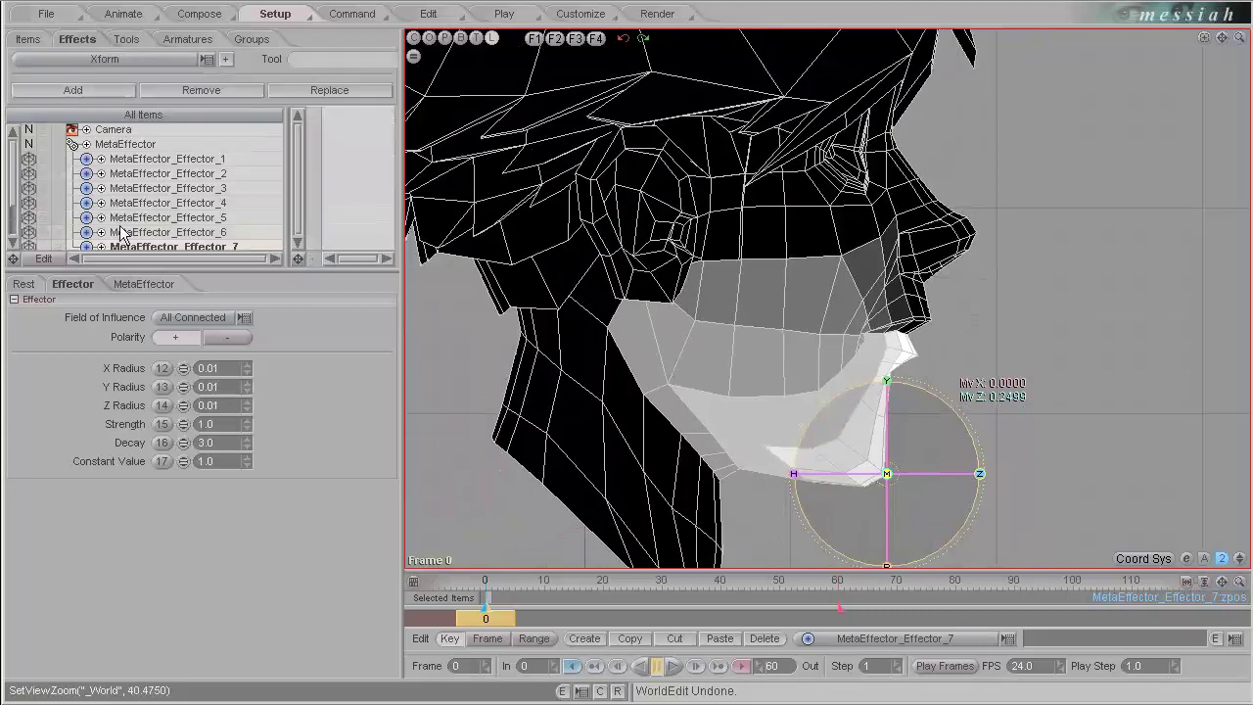
left_click_drag(69, 272, 86, 470)
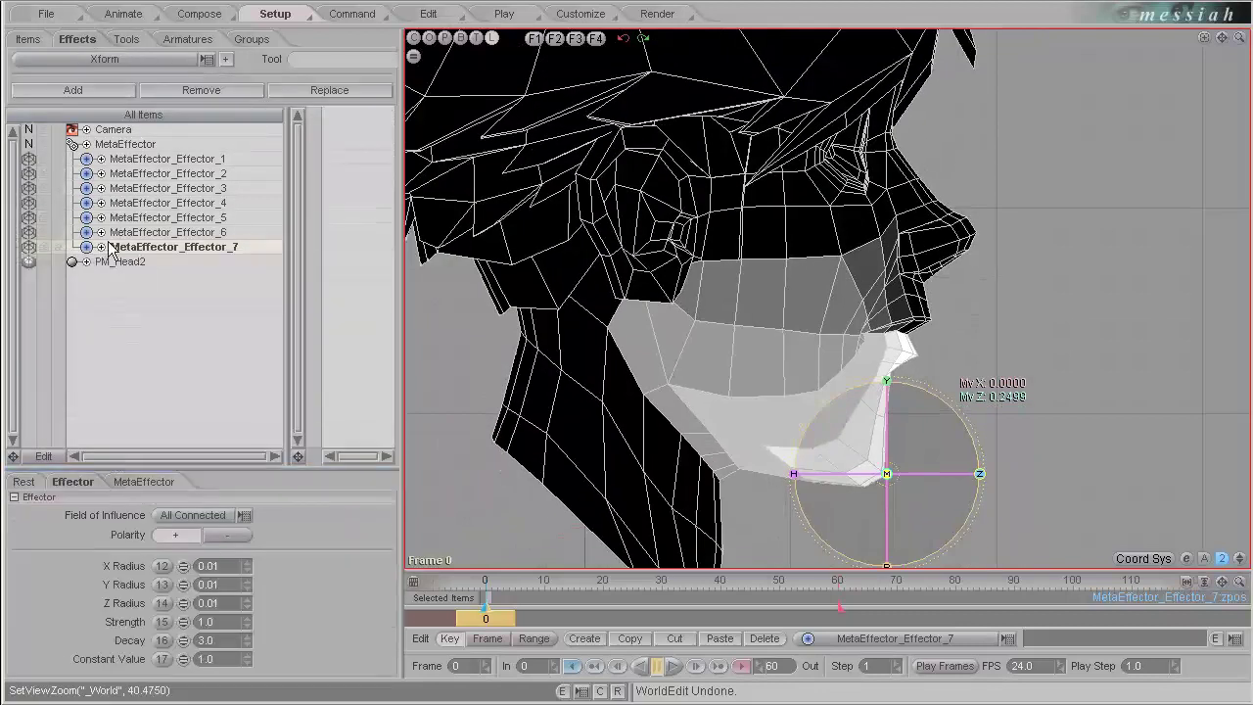
left_click(122, 262)
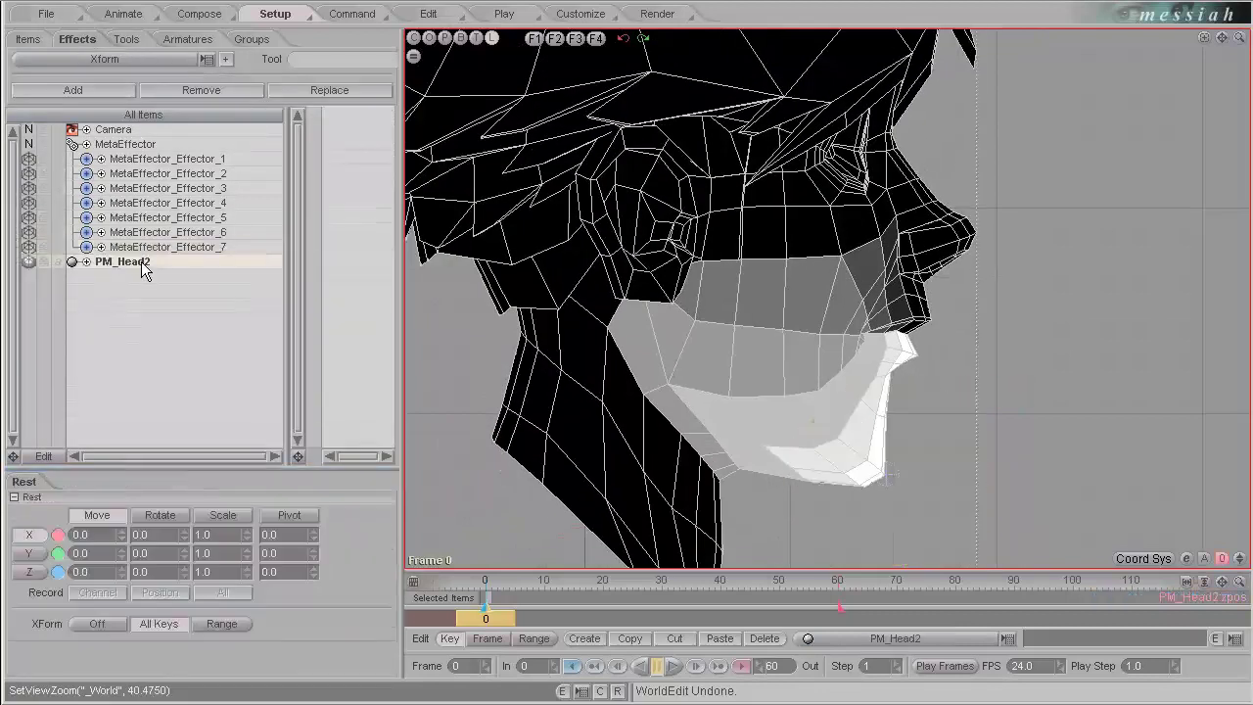
left_click(225, 59)
scroll(638, 441, "down", 5)
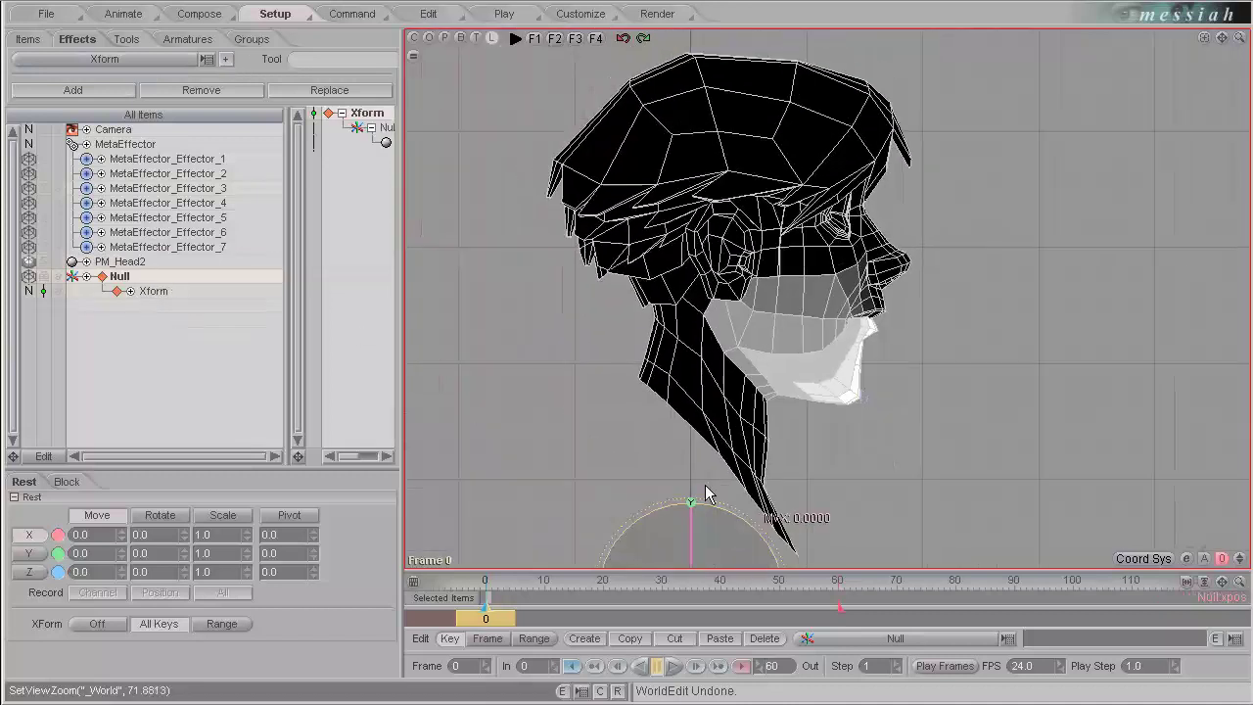
Move the null into the head near the jaw hinge, at about Y 0.456 and Z 0.112, and rename it Jaw.
left_click_drag(711, 555, 776, 287)
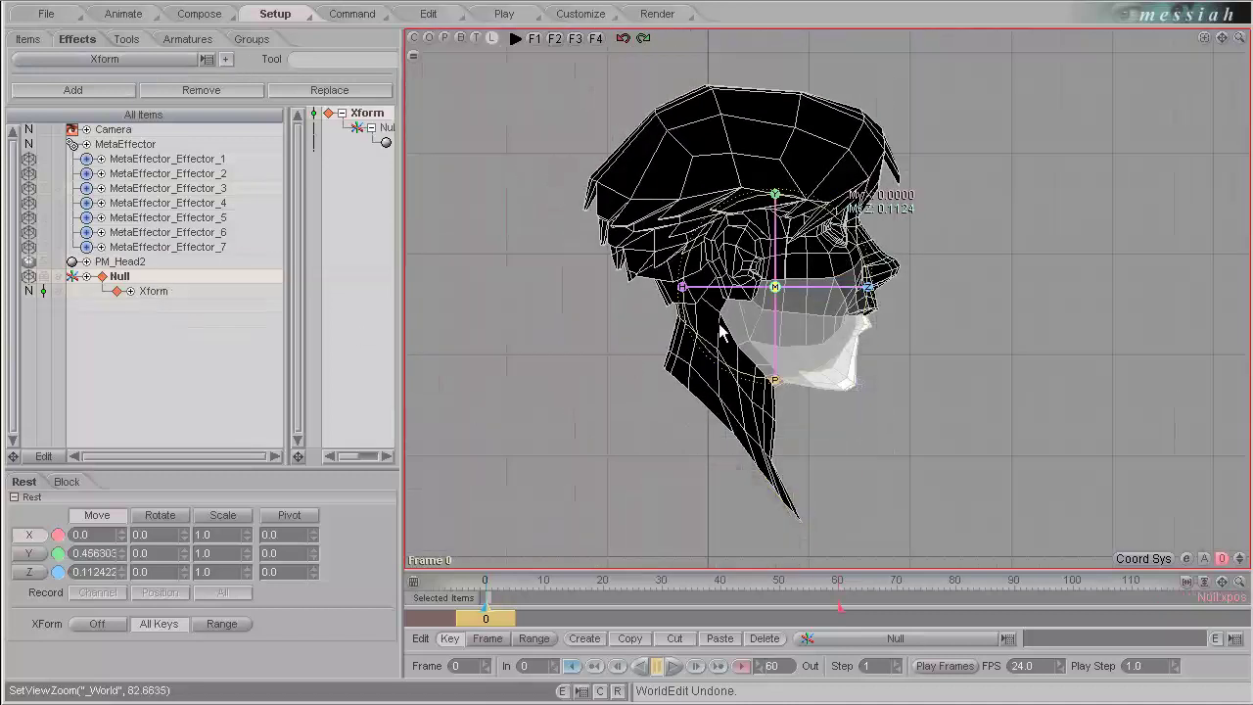
double_click(140, 278)
type("Jaw")
key("Return")
Set the Weight of the Xform effect under Jaw to MetaEffector, with the Static type.
left_click(147, 291)
left_click_drag(398, 458, 560, 458)
left_click(449, 548)
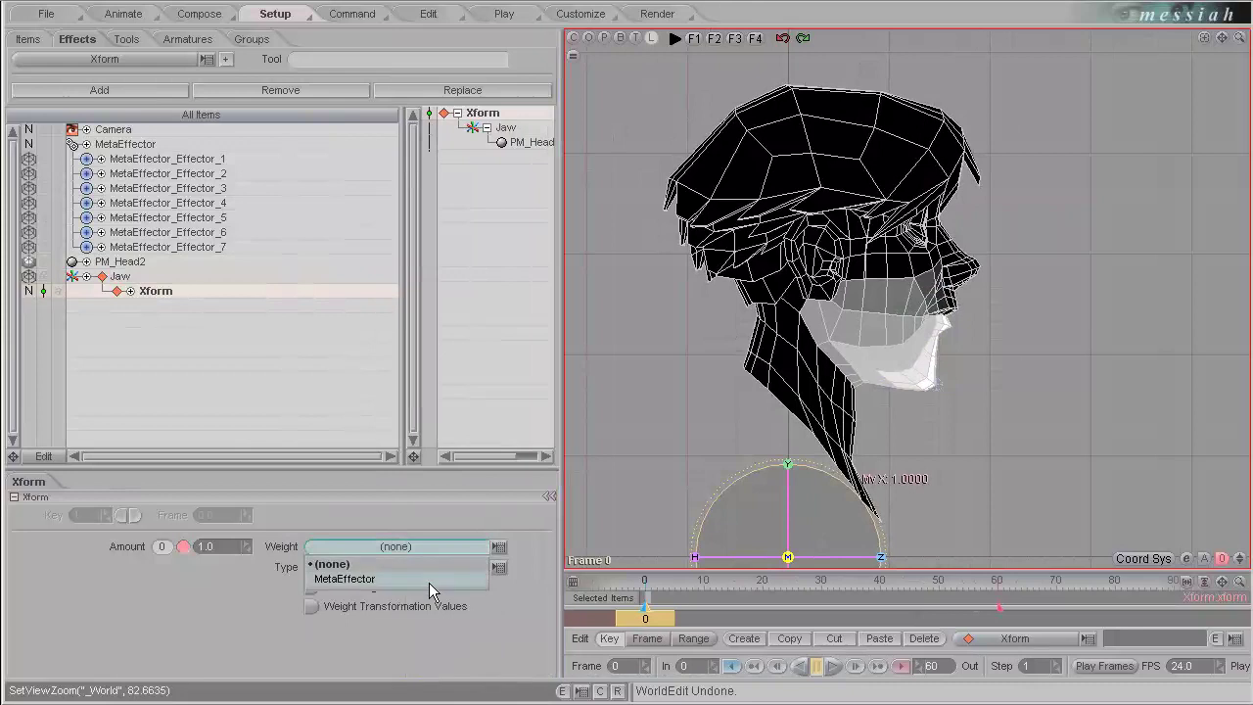
left_click(429, 580)
left_click(430, 566)
left_click(430, 565)
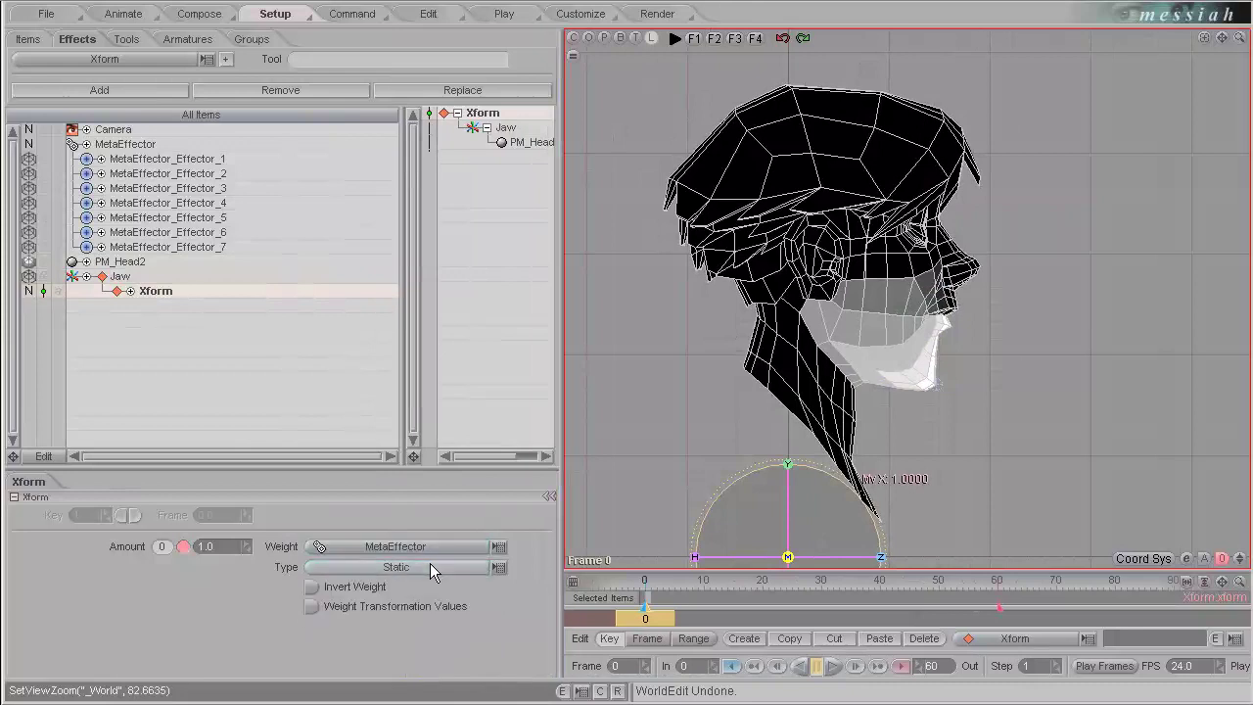
In Animate mode, rotate the Jaw null to a pitch of about 30.5 and inspect the open jaw in the perspective view.
left_click(120, 16)
scroll(801, 340, "up", 3)
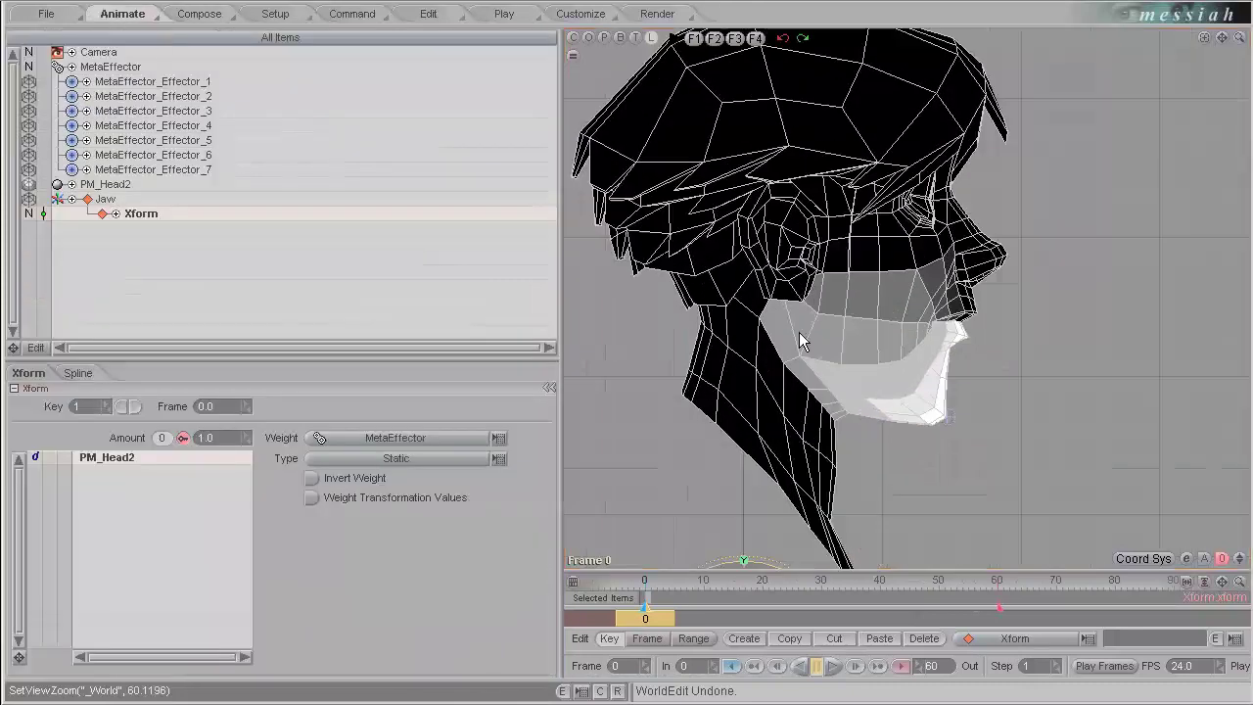
left_click(132, 198)
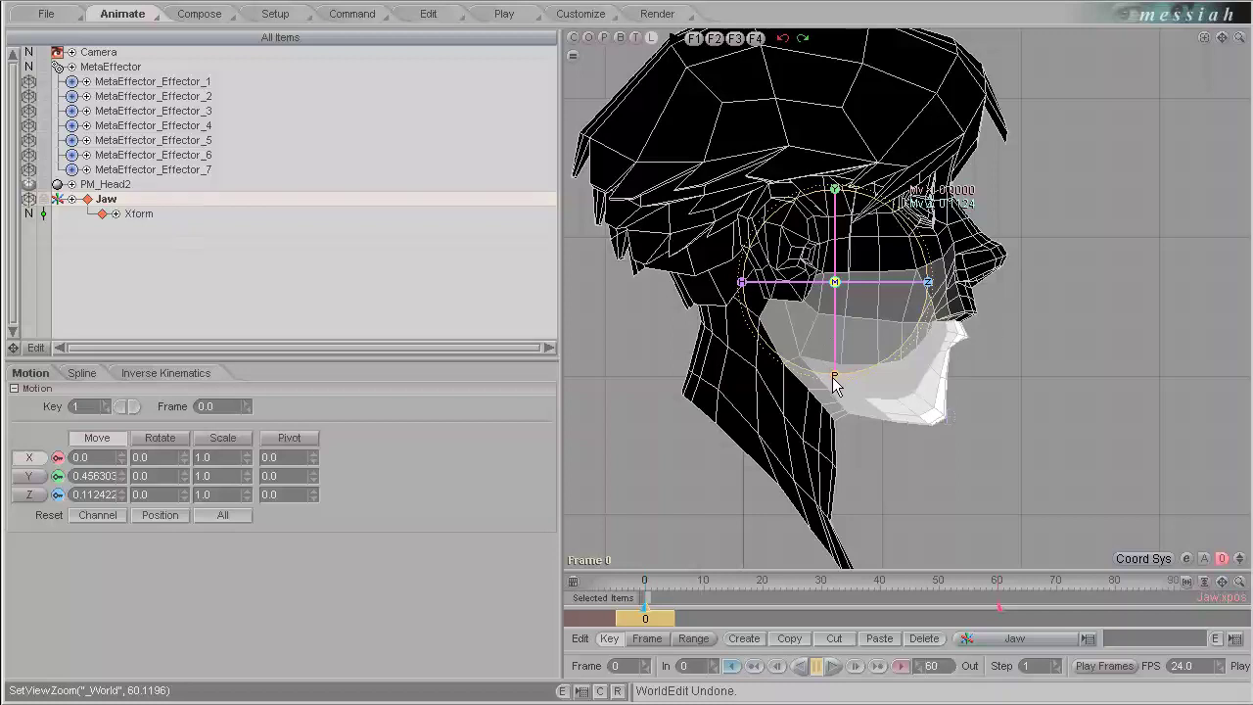
left_click_drag(835, 375, 629, 356)
scroll(628, 354, "up", 1)
left_click(604, 38)
middle_click_drag(855, 217, 627, 355)
scroll(945, 282, "down", 1)
scroll(942, 280, "down", 2)
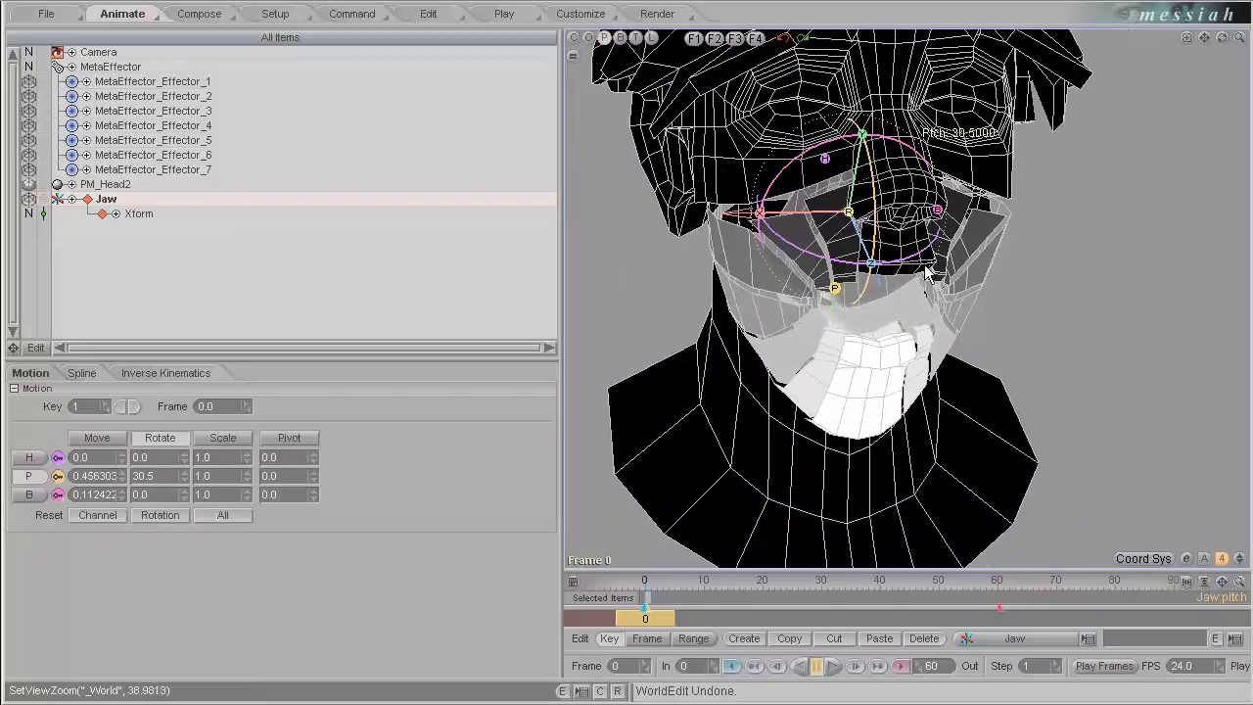
Load the object hEAD2.obj into the scene.
left_click(46, 14)
left_click(46, 57)
left_click(138, 90)
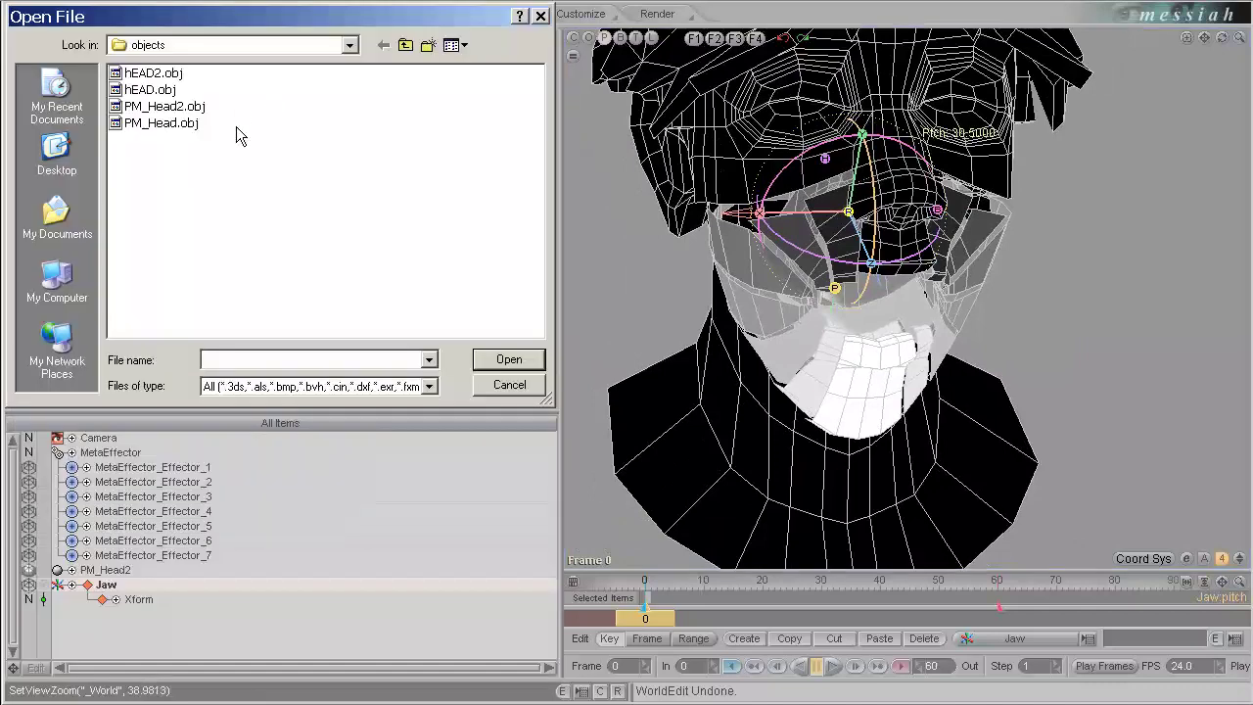
double_click(172, 75)
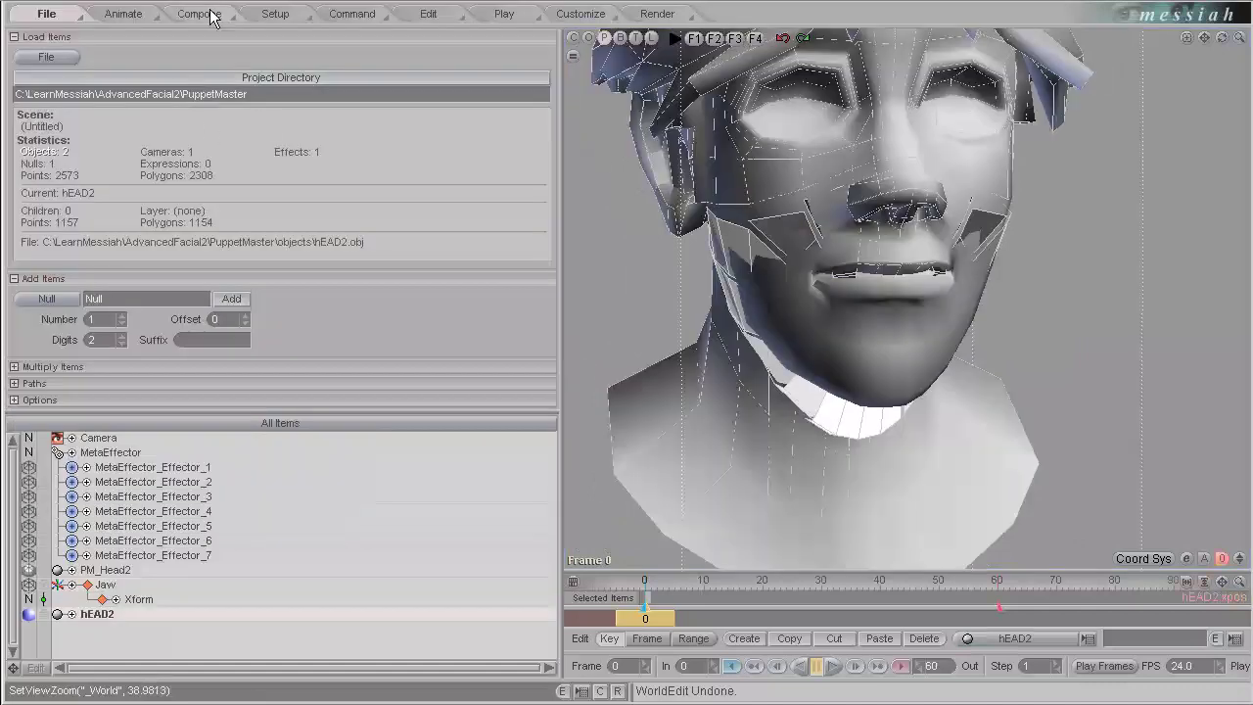
In Setup mode, add a Puppet Master effect to the hEAD2 object.
left_click(275, 14)
left_click(90, 60)
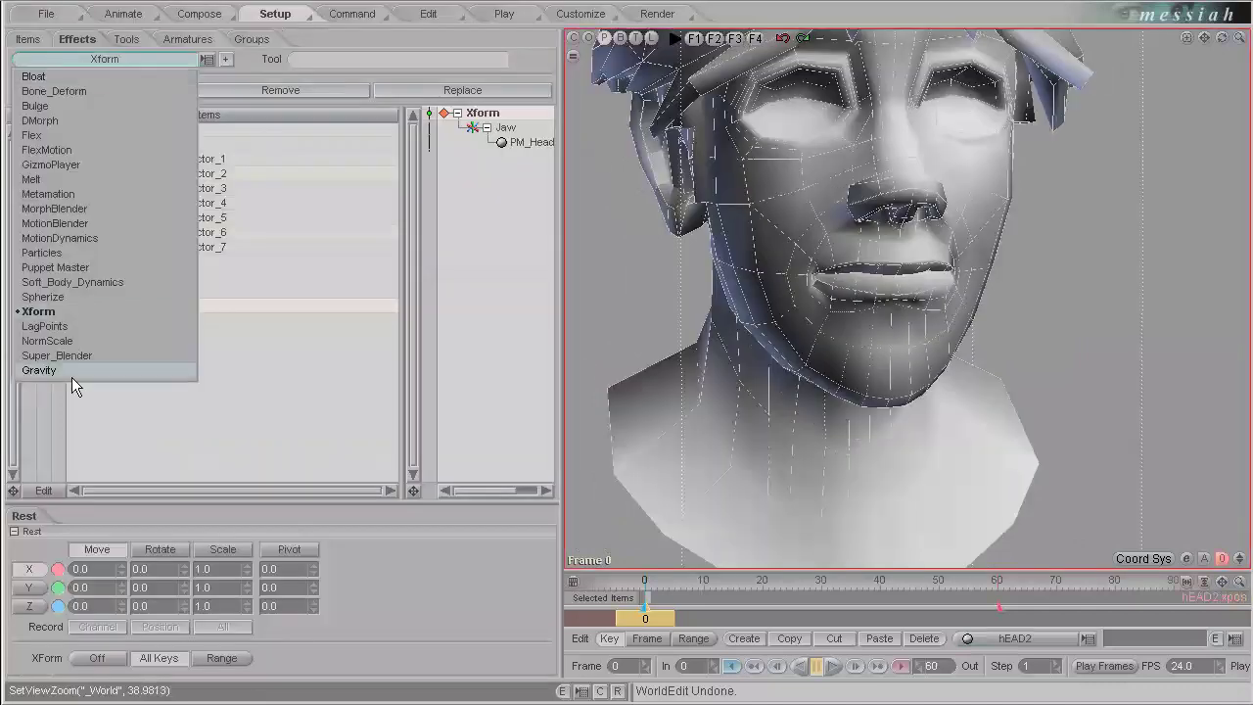
left_click(84, 270)
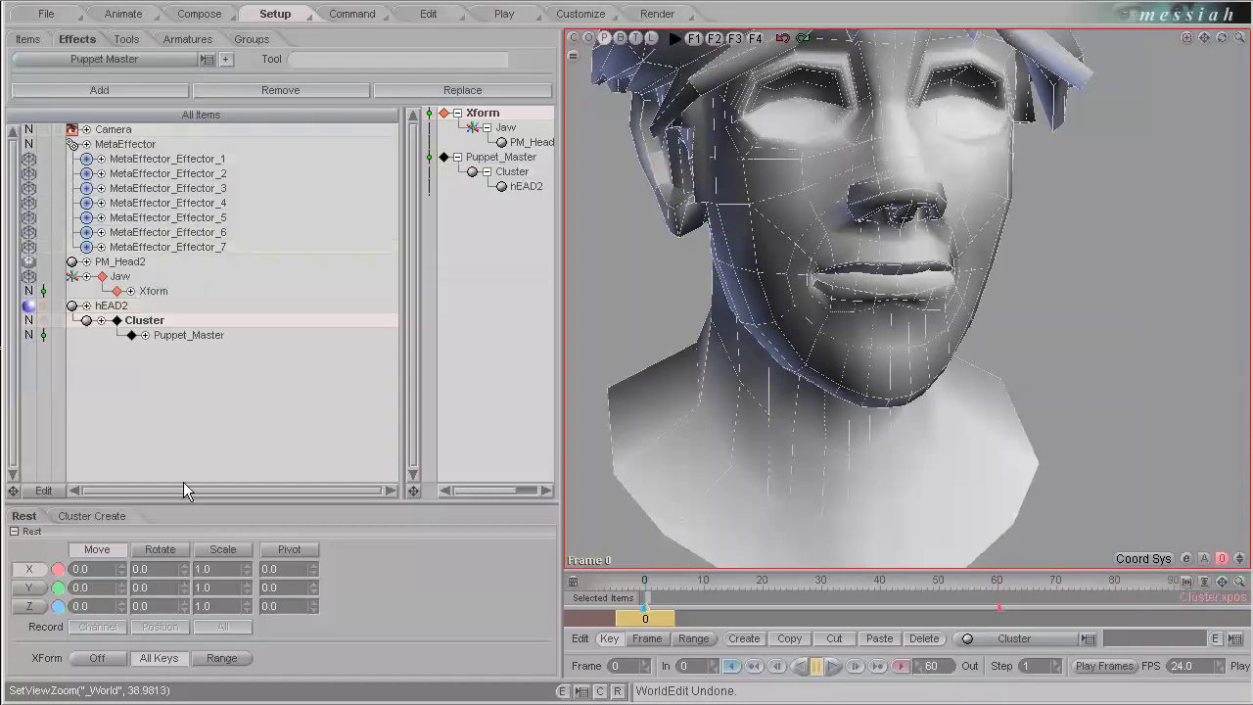
Choose PM_Head2 as the source object for the Cluster under hEAD2 and convert it to a cluster.
left_click(91, 516)
left_click(142, 566)
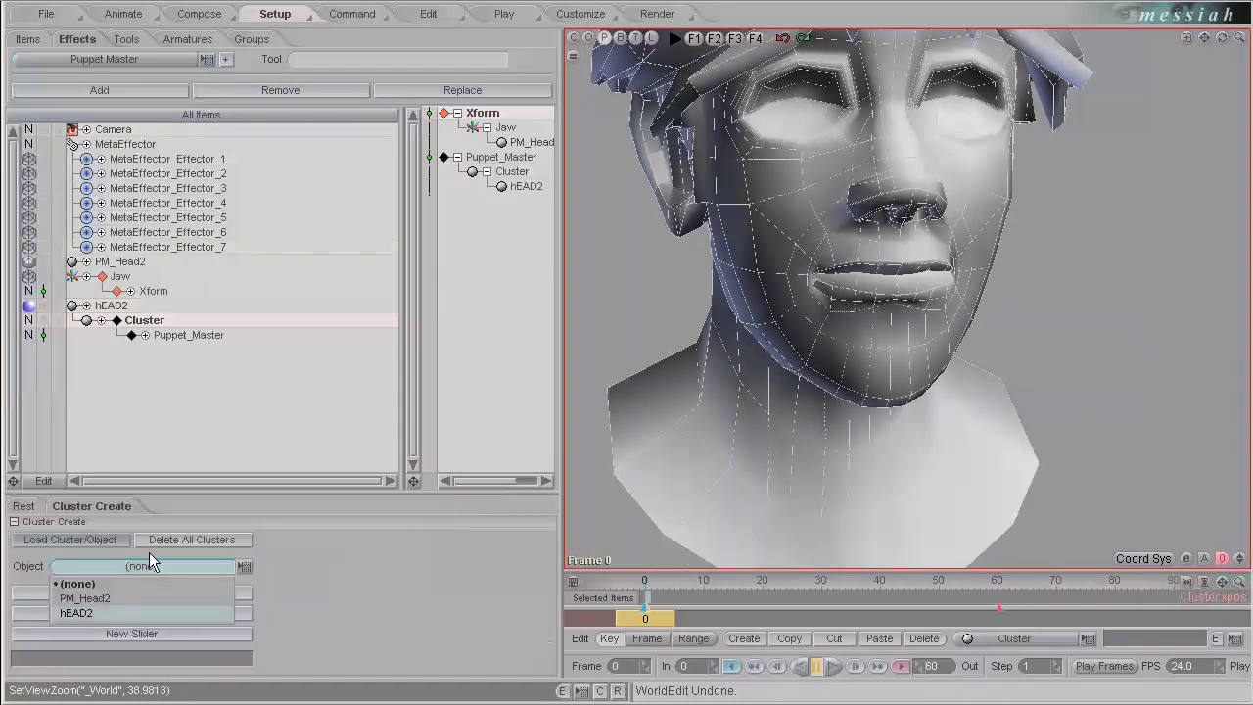
left_click(155, 566)
left_click(153, 568)
left_click(101, 598)
left_click(123, 595)
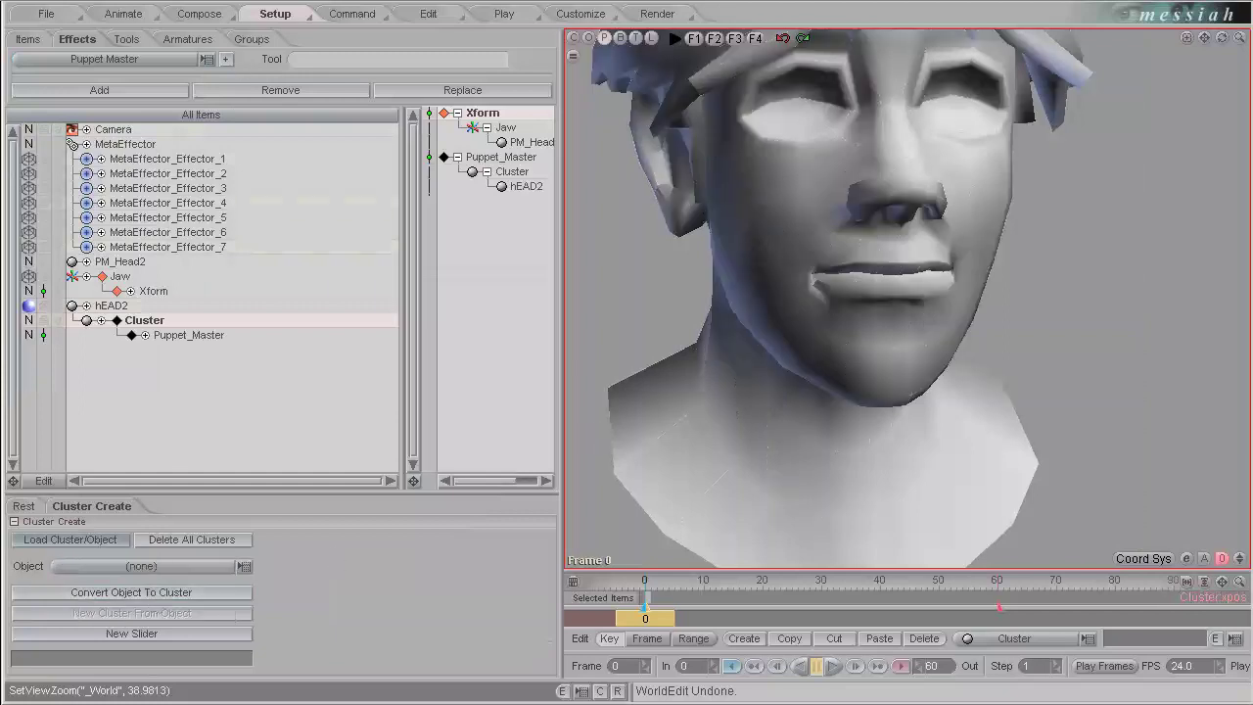
In Animate mode, rotate the Jaw null back to a pitch of about 2 to close the mouth of hEAD2.
left_click(123, 14)
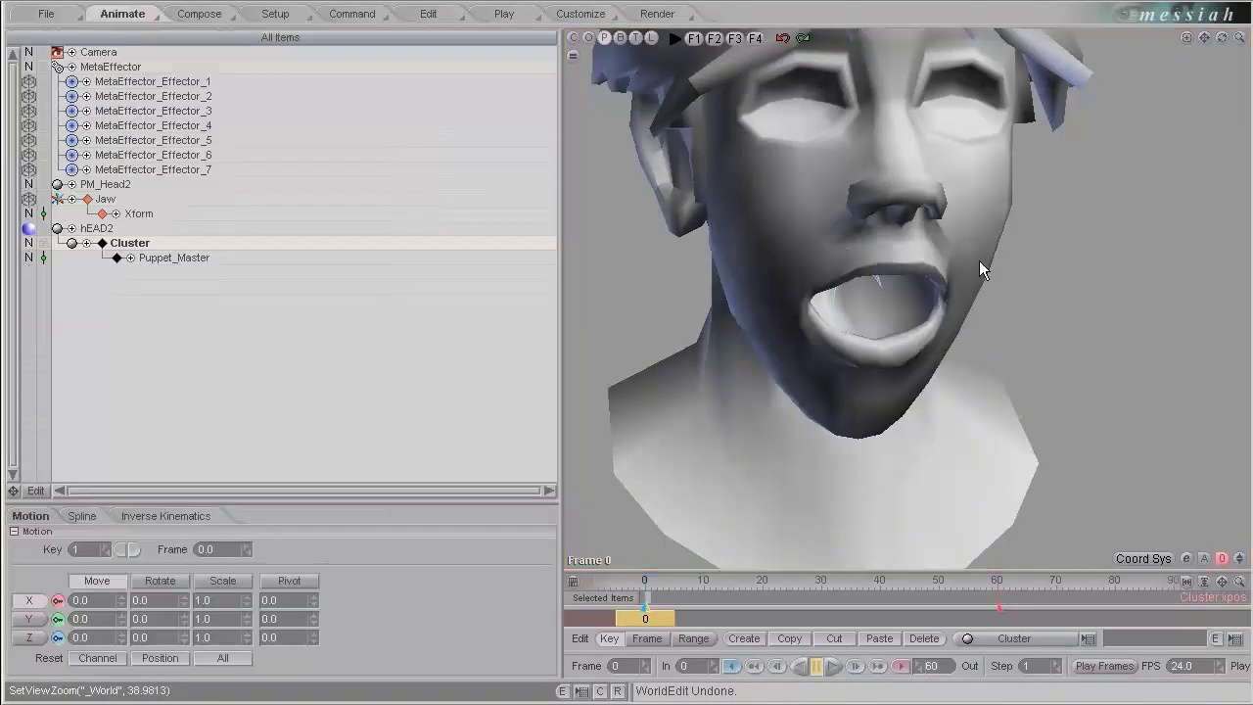
middle_click_drag(979, 260, 627, 362)
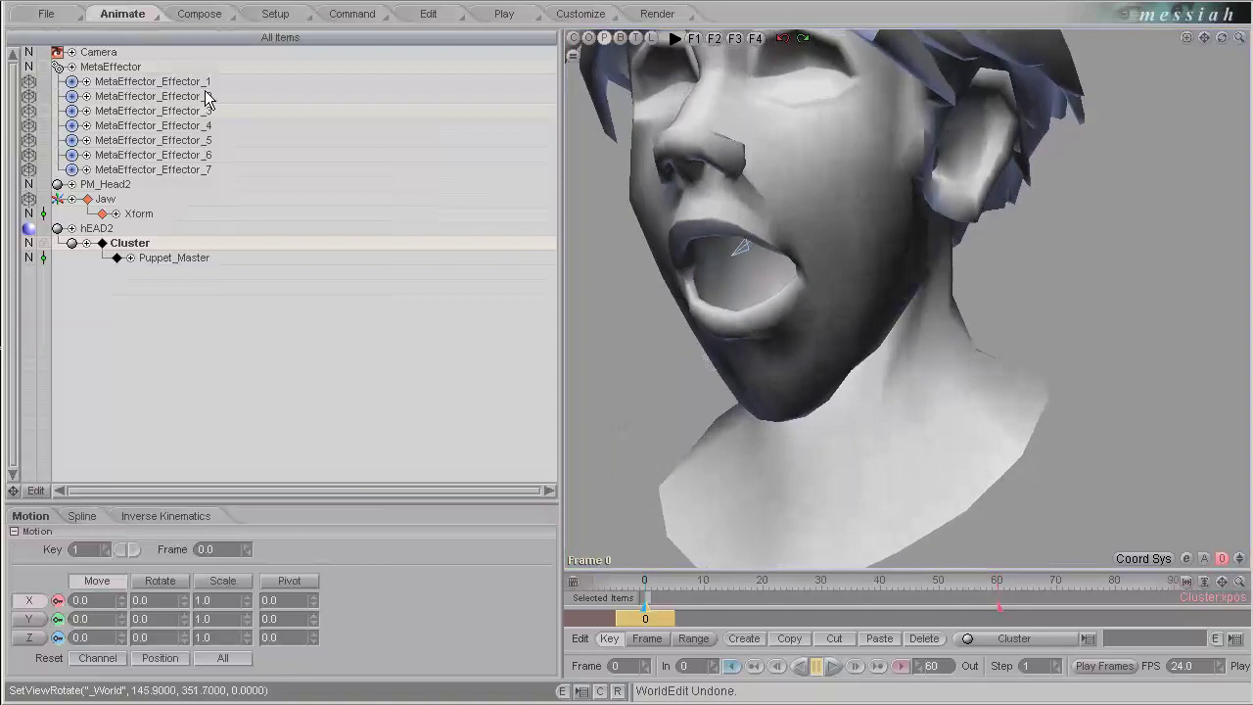
left_click(105, 199)
left_click_drag(825, 294, 750, 218)
left_click_drag(829, 313, 628, 354)
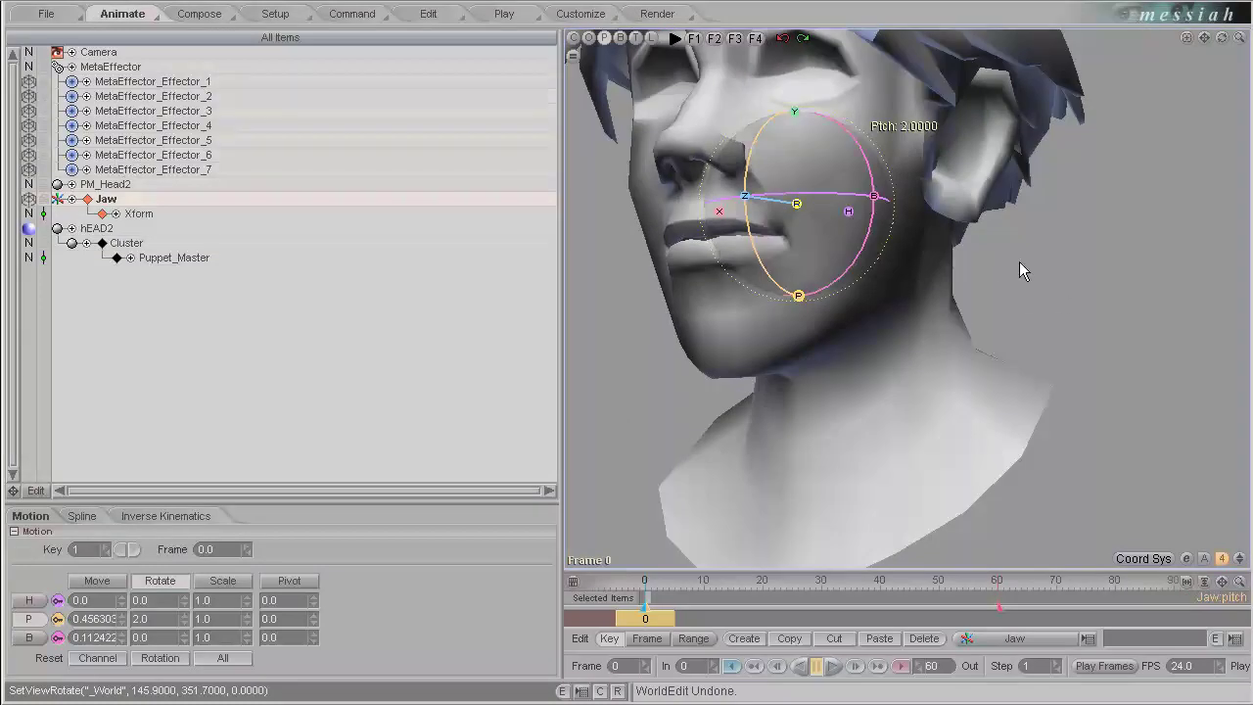
Test hEAD2's mouth by rotating the Jaw to a pitch of about 5.25 and moving it vertically to about Y 0.467.
middle_click_drag(904, 232, 628, 354)
left_click_drag(799, 296, 627, 354)
left_click_drag(795, 111, 792, 245)
middle_click_drag(792, 245, 628, 354)
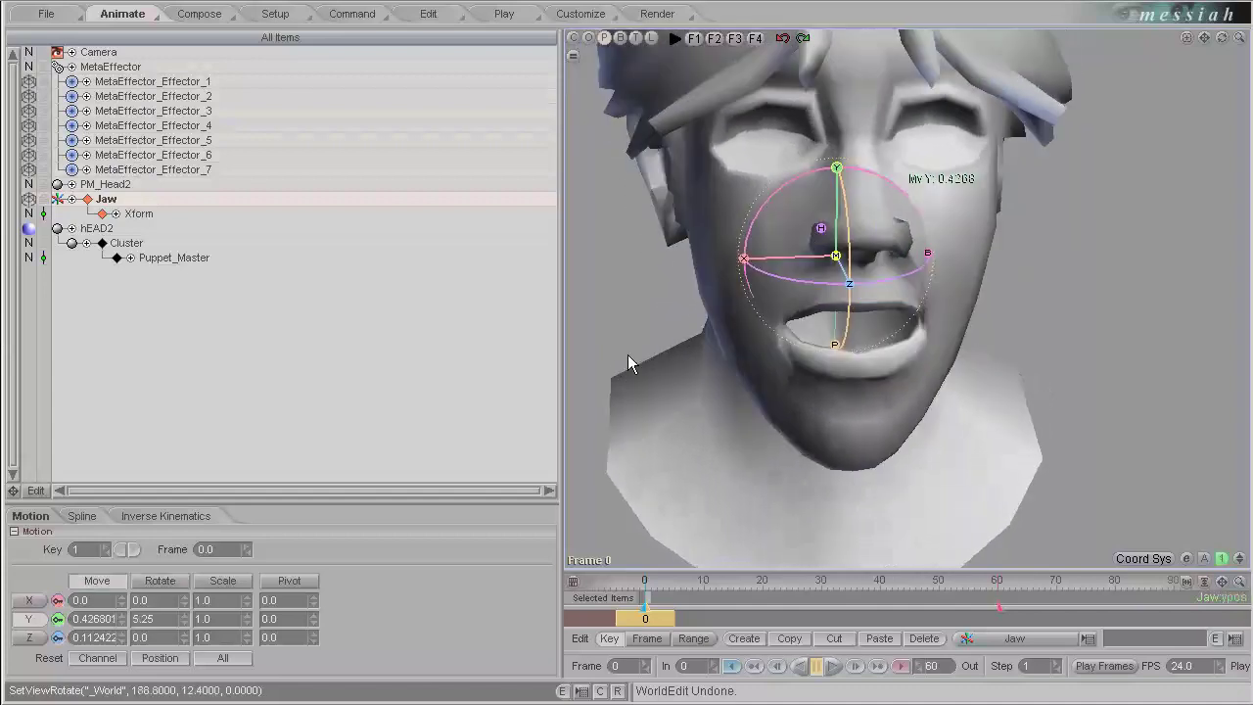
left_click_drag(836, 168, 628, 351)
Start saving the scene under a new name in the scenes folder, using PuppetMAster1.fxs as the base name.
left_click(69, 16)
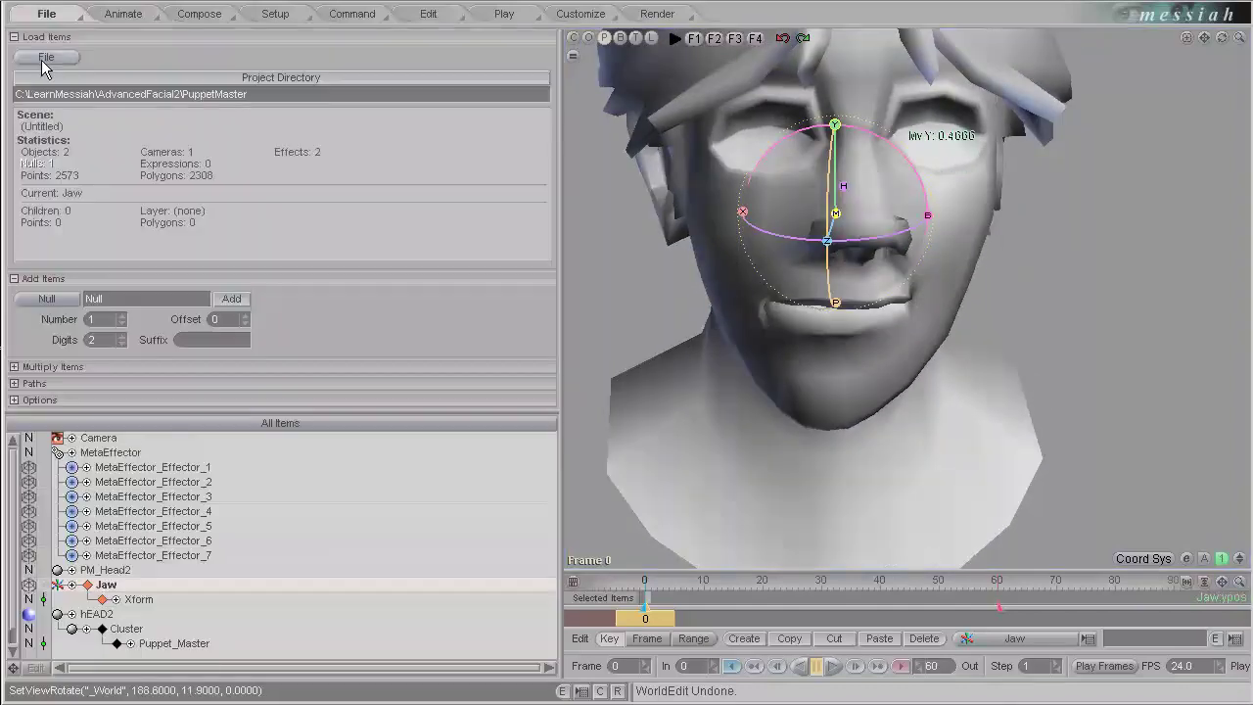
left_click(44, 58)
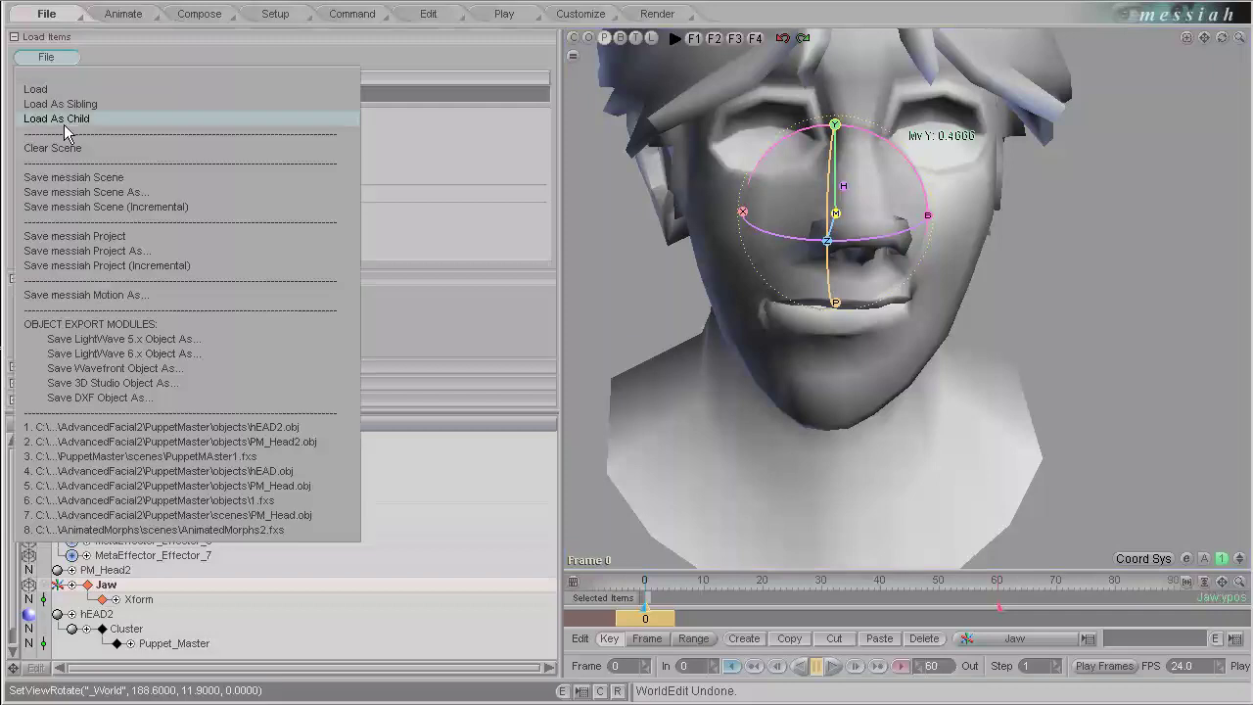
left_click(119, 192)
double_click(143, 90)
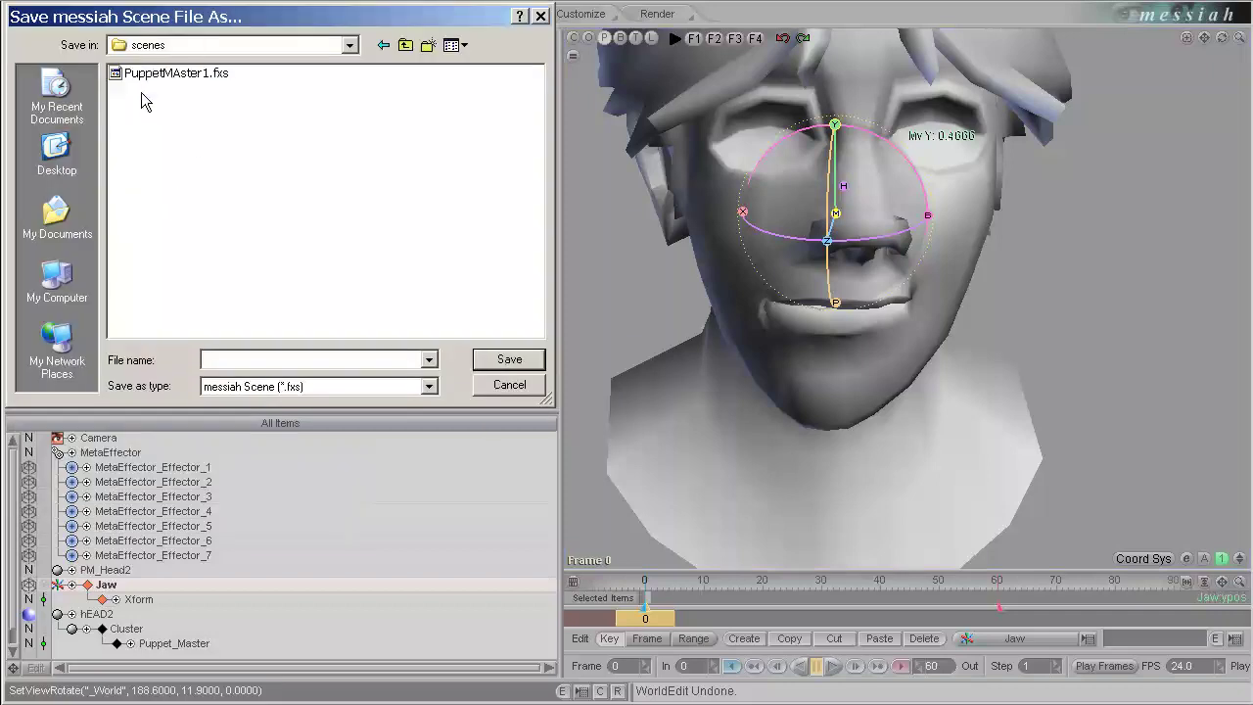
left_click(191, 76)
left_click(266, 359)
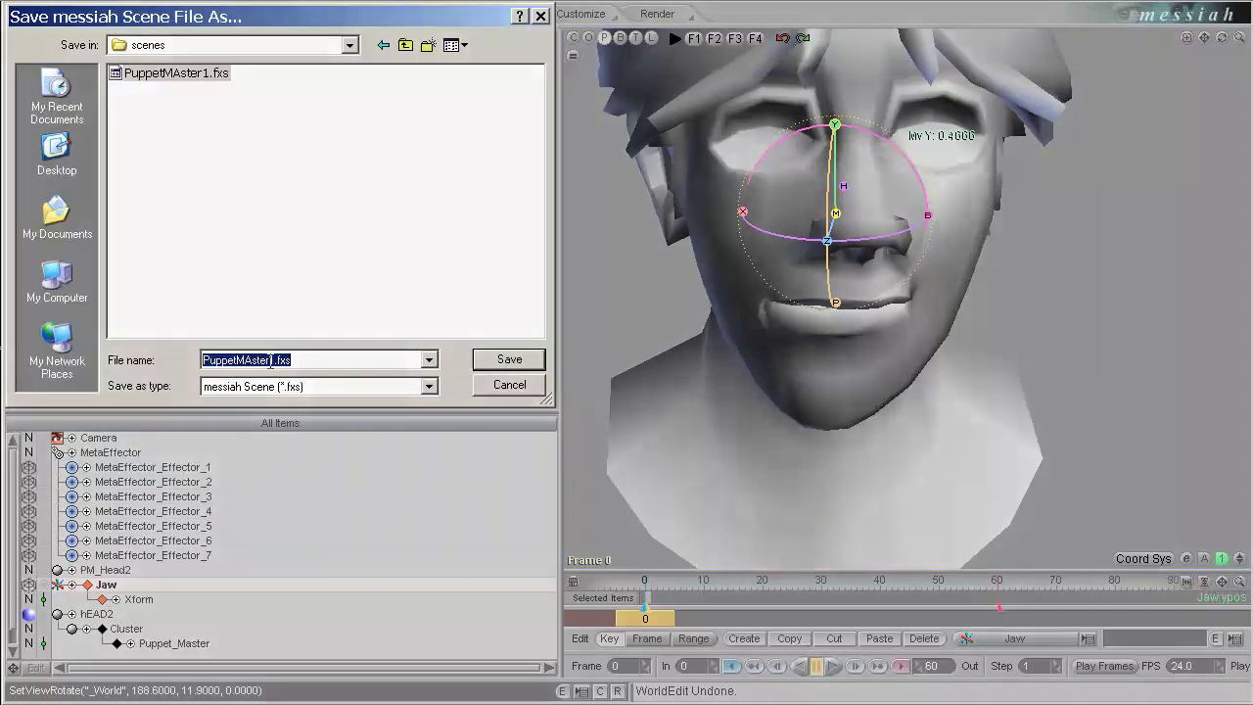